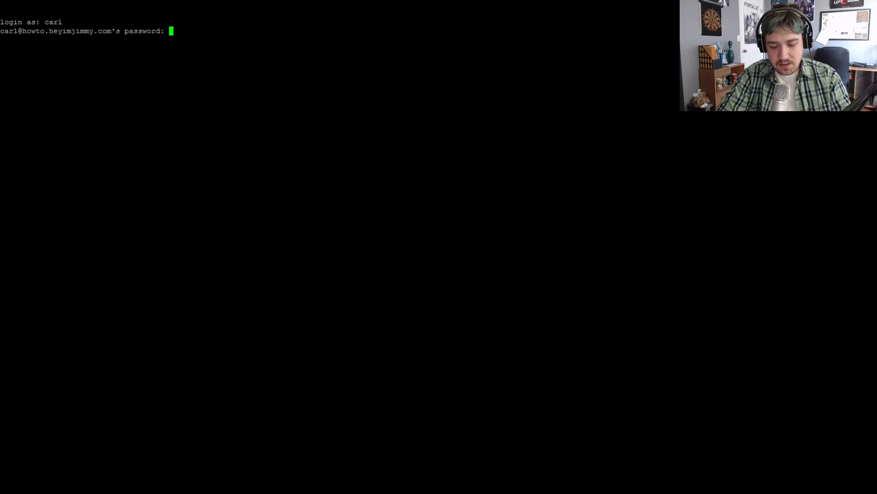
{"action": "key", "text": "Return"}
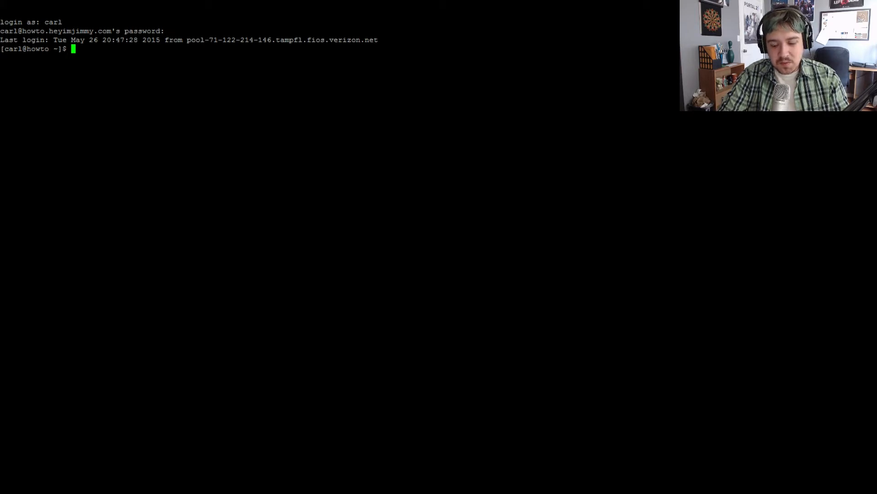
{"action": "type", "text": "sudo "}
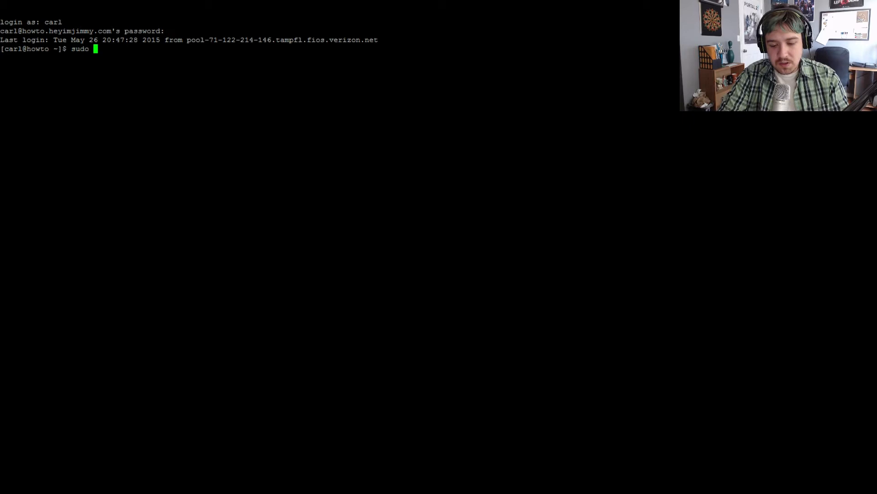
{"action": "type", "text": "yum"}
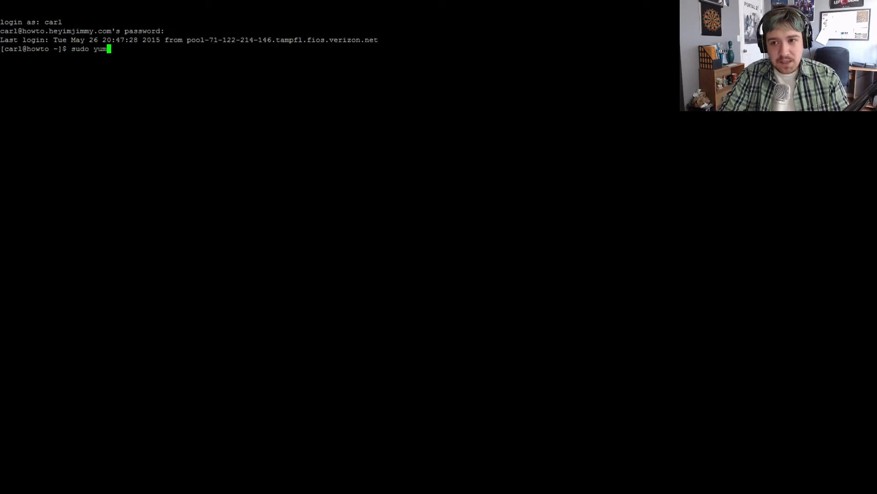
{"action": "type", "text": " update"}
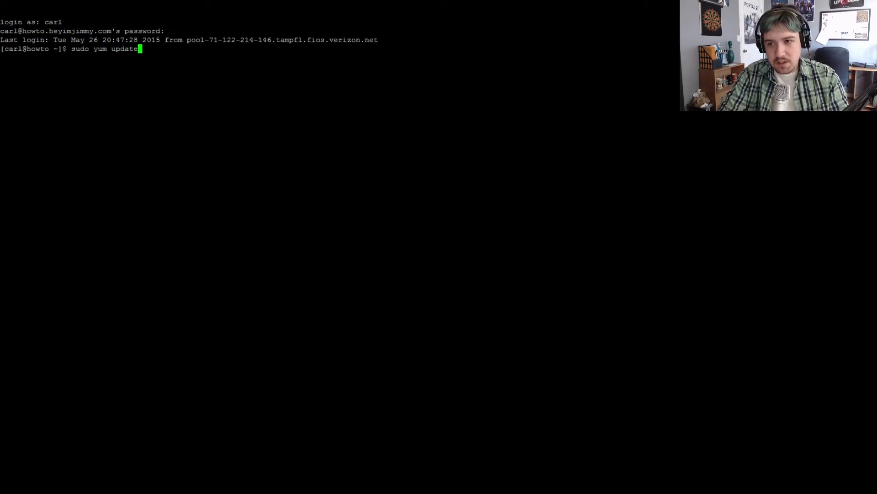
Run 'sudo yum update' with the sudo password; it reports no packages marked for update.
{"action": "key", "text": "Return"}
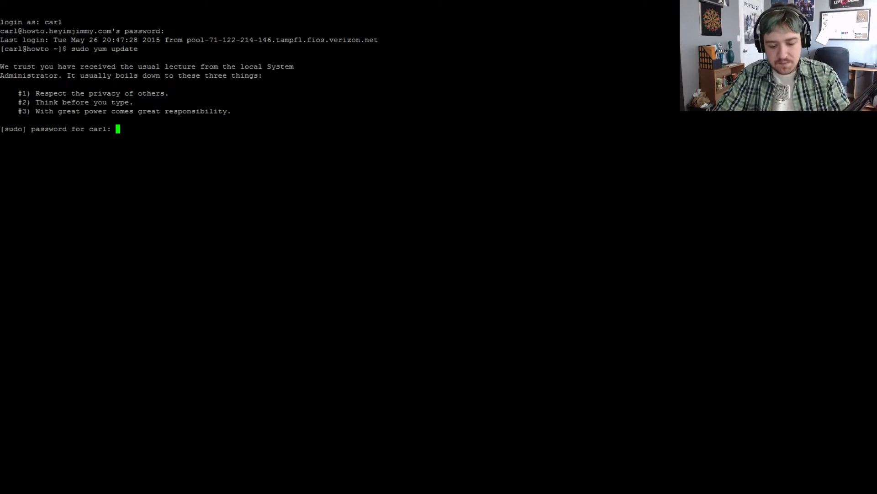
{"action": "type", "text": "password"}
{"action": "key", "text": "Return"}
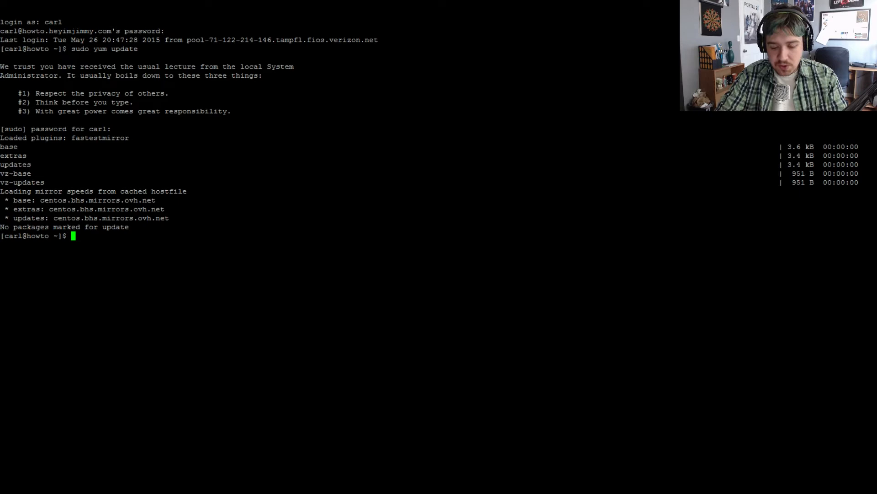
{"action": "type", "text": "sudo y"}
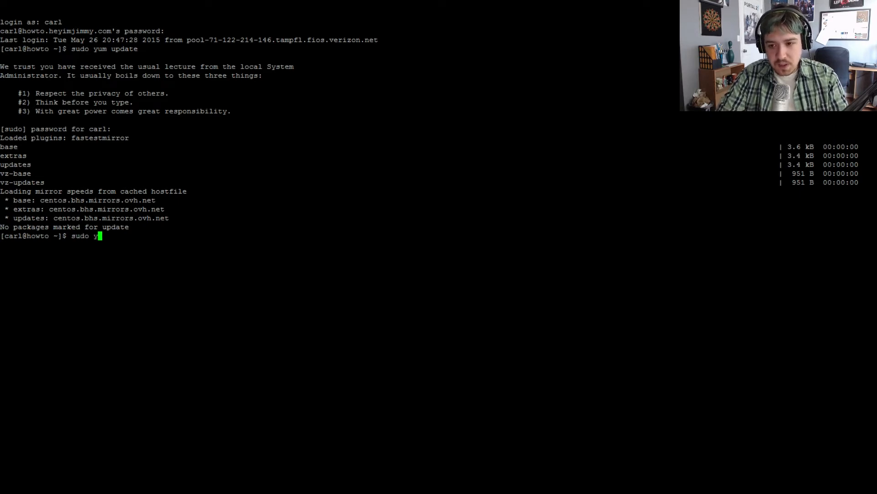
{"action": "type", "text": "um install scree"}
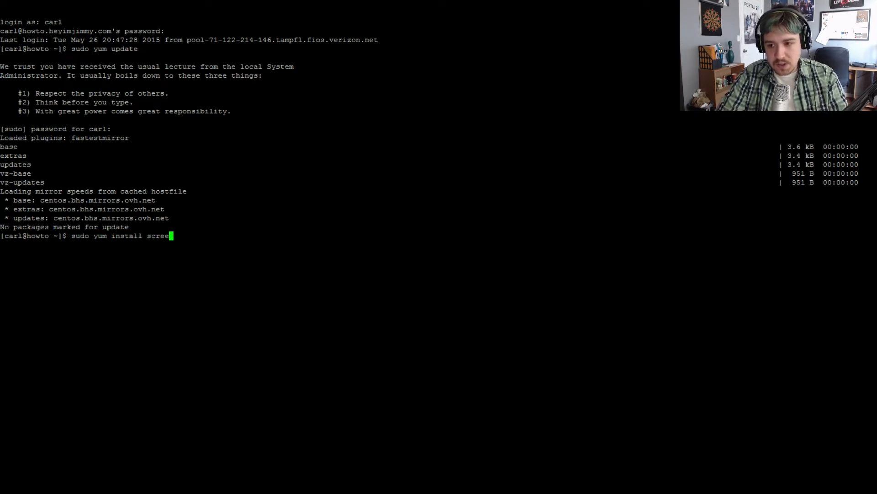
{"action": "type", "text": "n"}
Run 'sudo yum install screen' and confirm with y so the install completes.
{"action": "key", "text": "Return"}
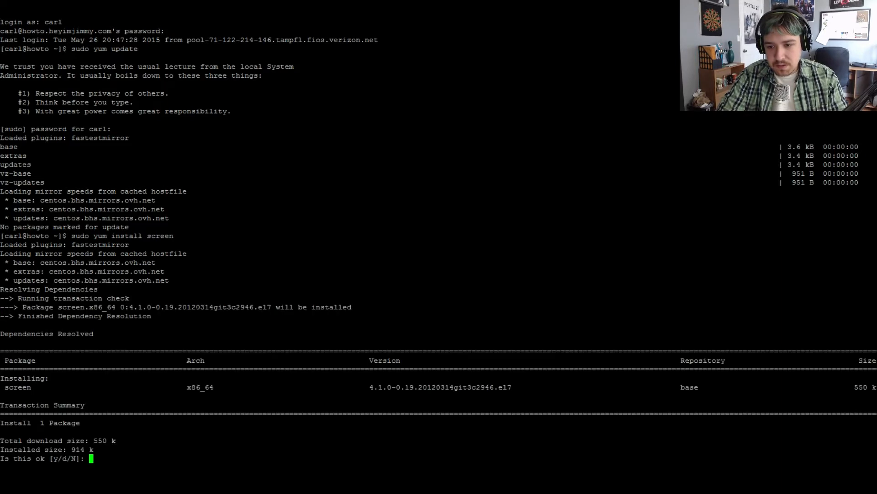
{"action": "type", "text": "y"}
{"action": "key", "text": "Return"}
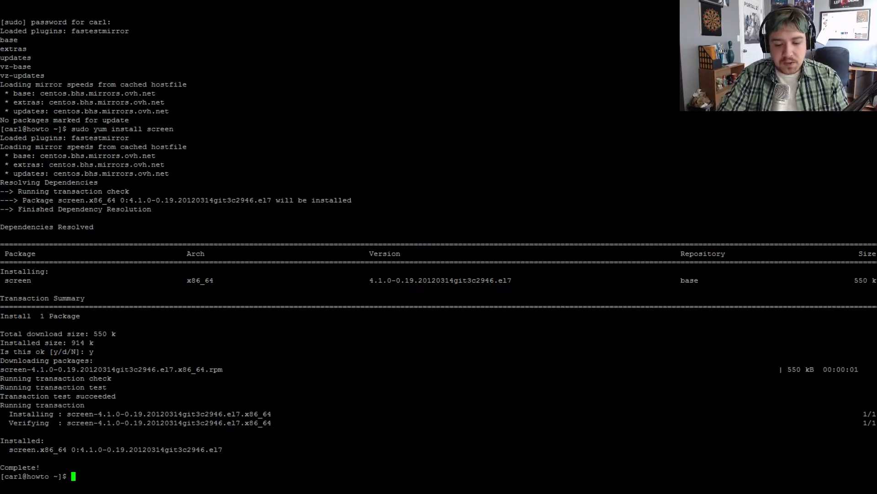
{"action": "type", "text": "sudo yum in"}
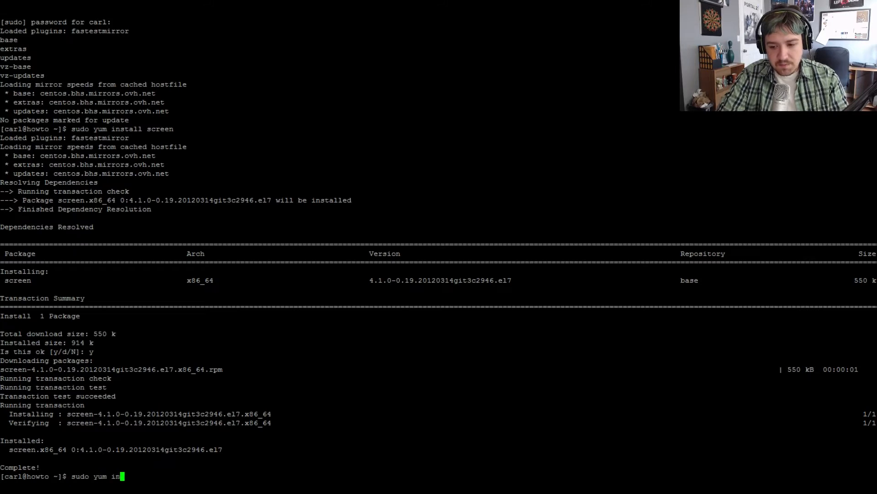
{"action": "type", "text": "stall "}
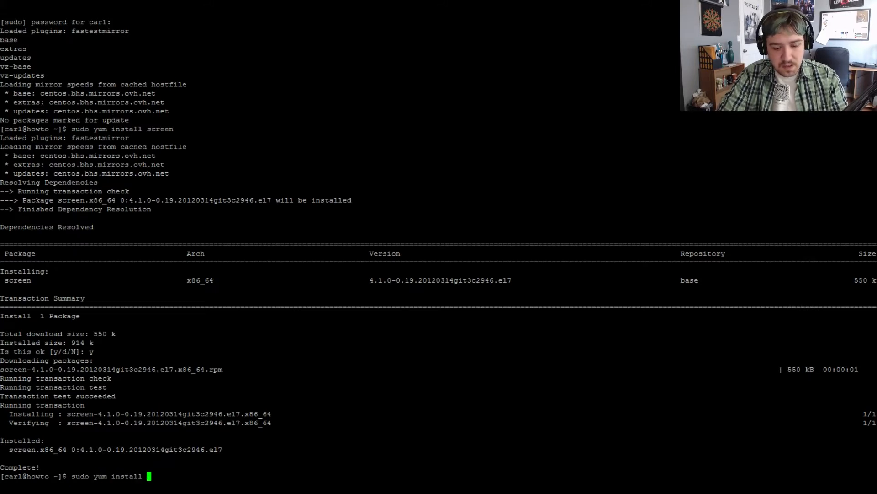
{"action": "type", "text": "gli"}
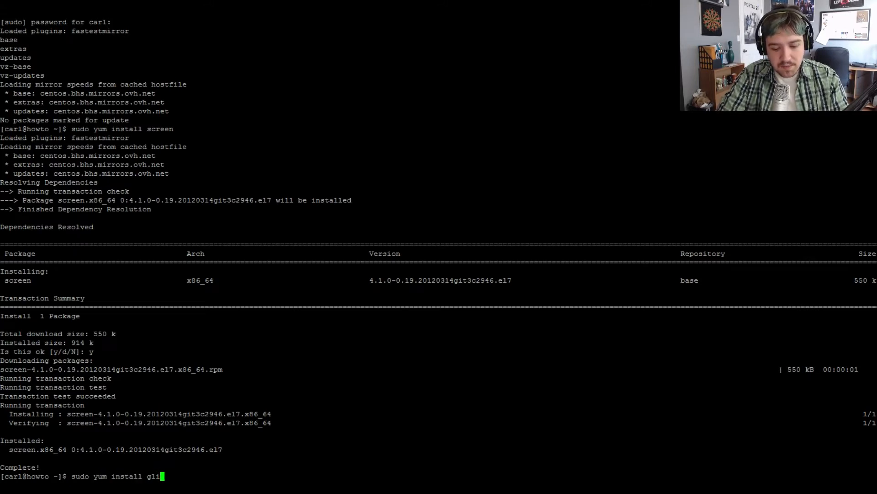
{"action": "type", "text": "bc li"}
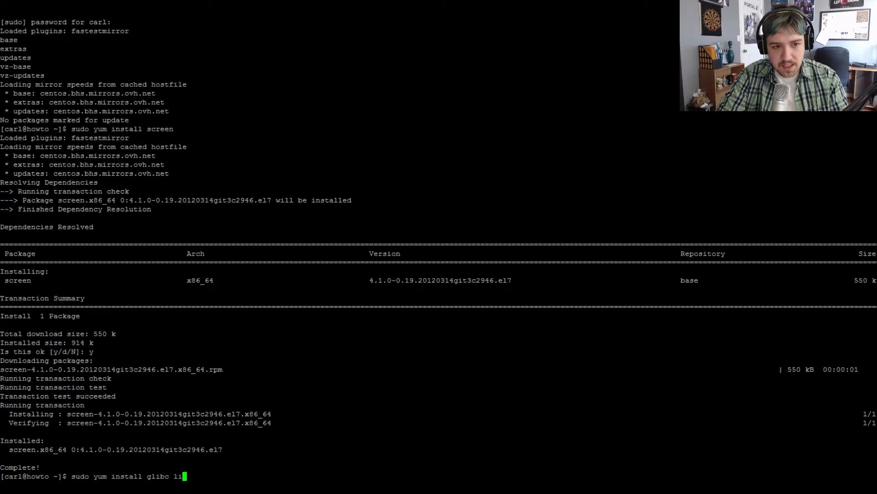
{"action": "type", "text": "bst"}
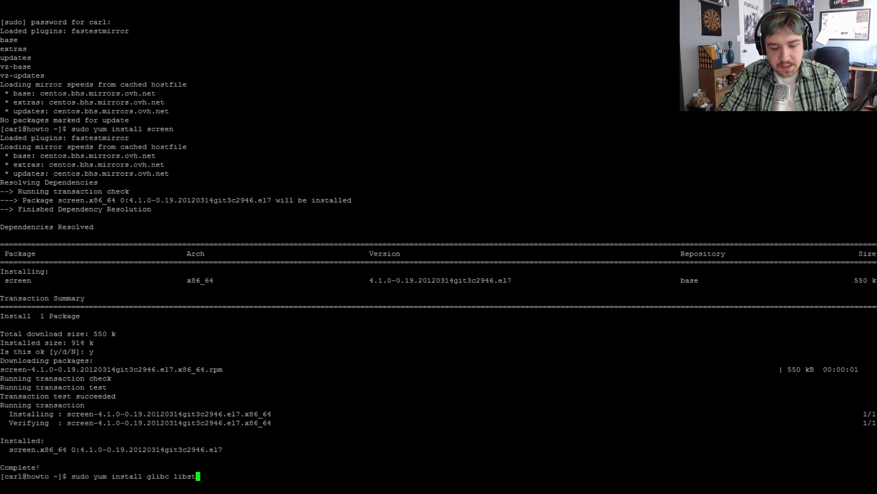
{"action": "type", "text": "dc"}
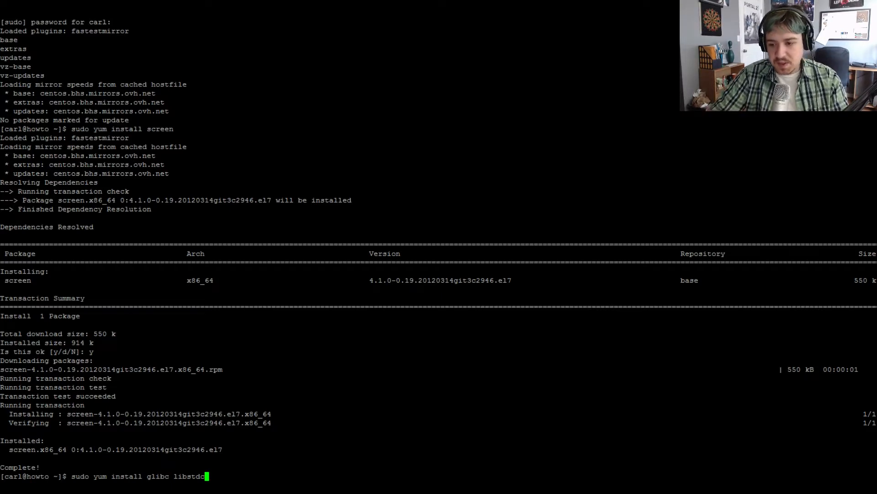
{"action": "type", "text": "++"}
Run 'sudo yum install glibc libstdc++'; both are already at the latest version.
{"action": "key", "text": "Return"}
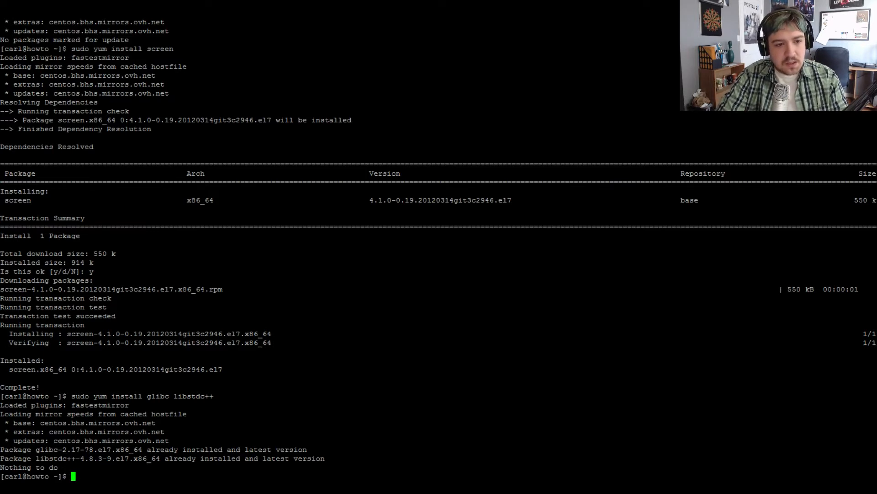
{"action": "type", "text": "sudo "}
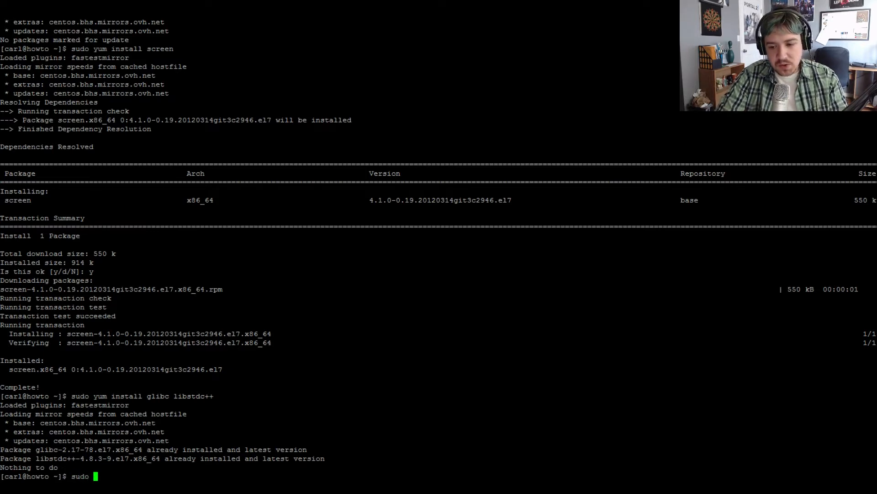
{"action": "type", "text": "yum inst"}
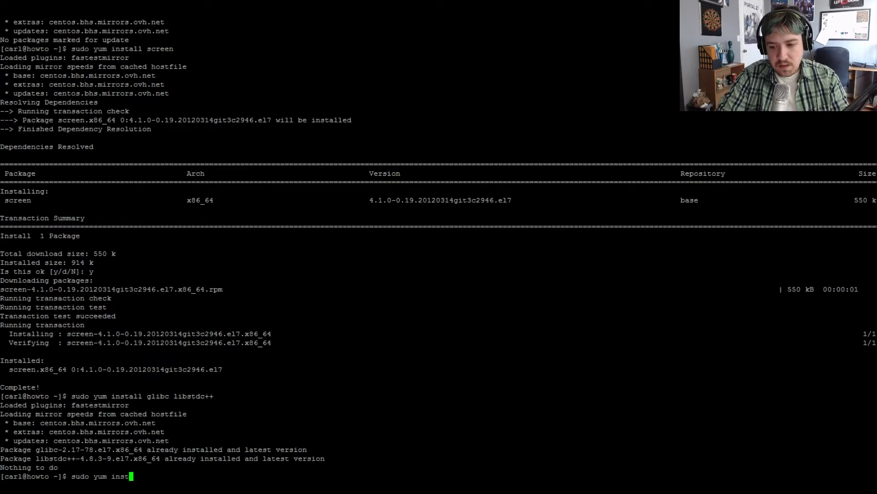
{"action": "type", "text": "all gl"}
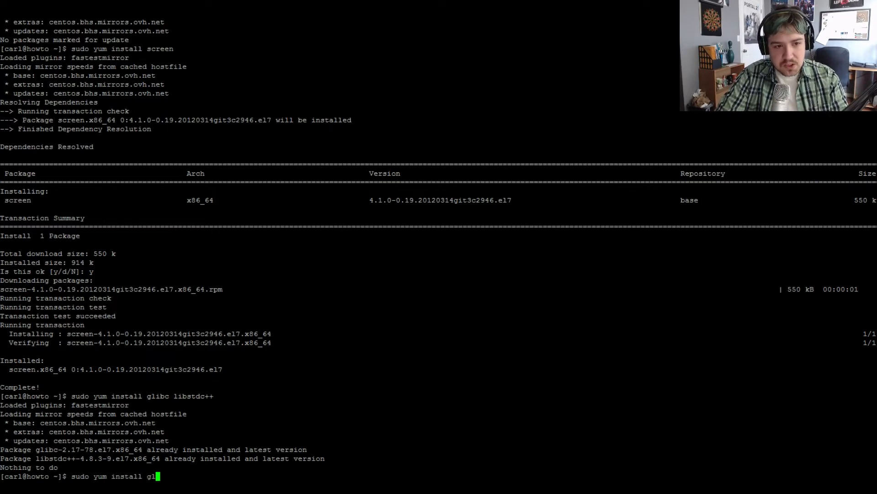
{"action": "type", "text": "ibc"}
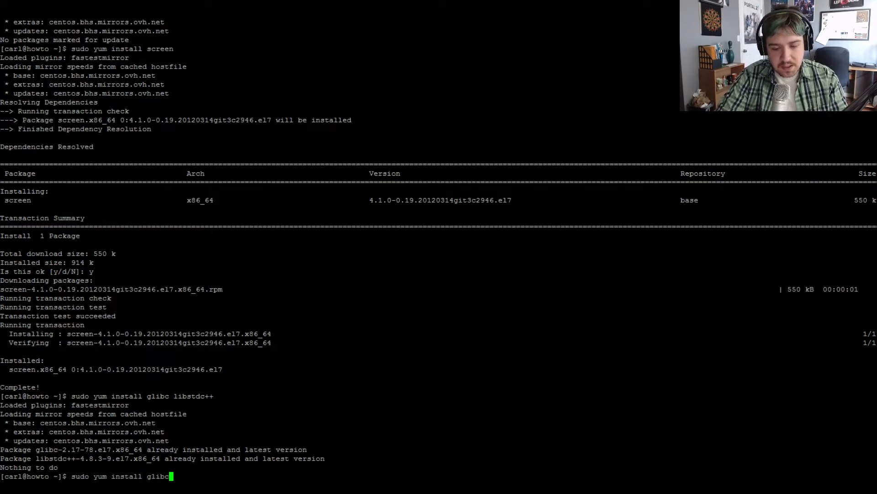
{"action": "type", "text": ".i"}
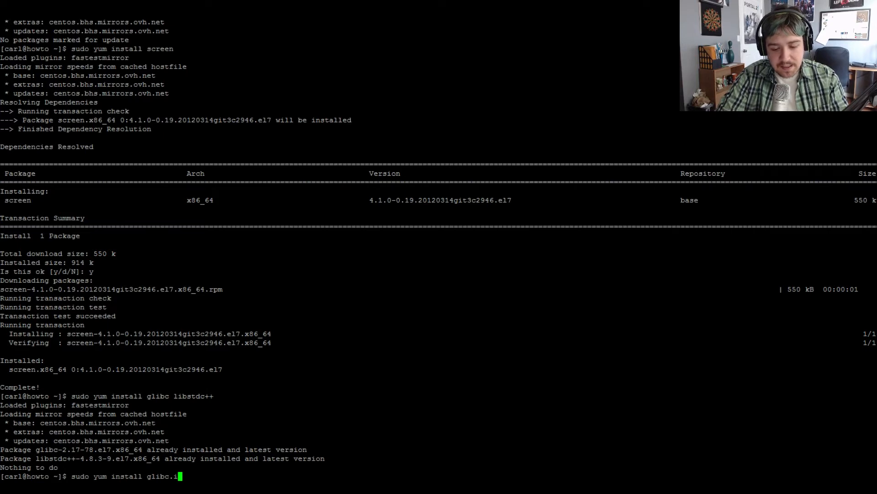
{"action": "type", "text": "686"}
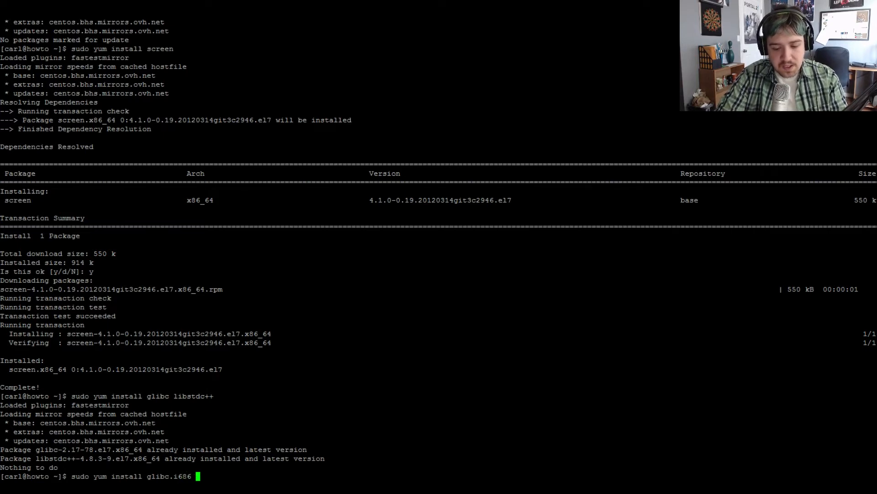
{"action": "type", "text": " libs"}
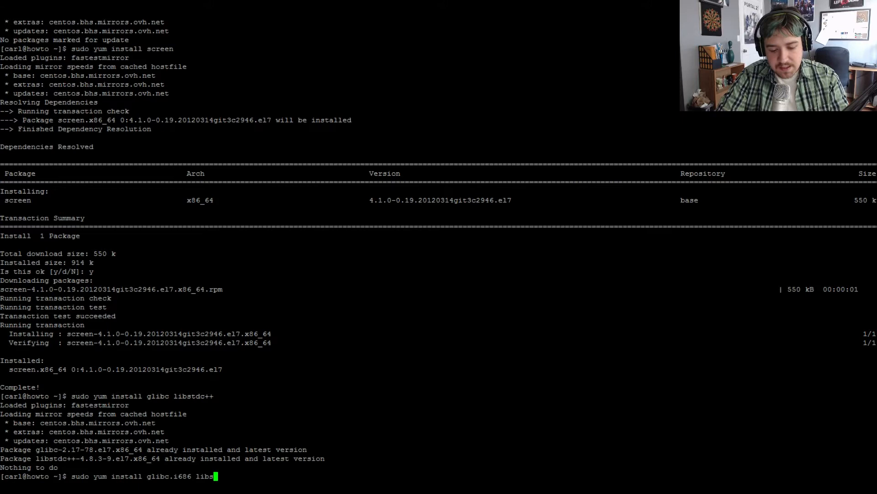
{"action": "type", "text": "td"}
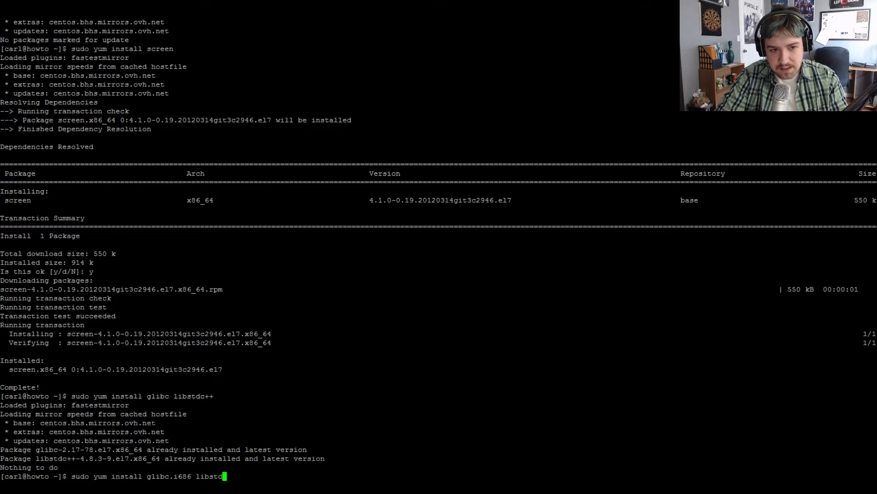
{"action": "type", "text": "c"}
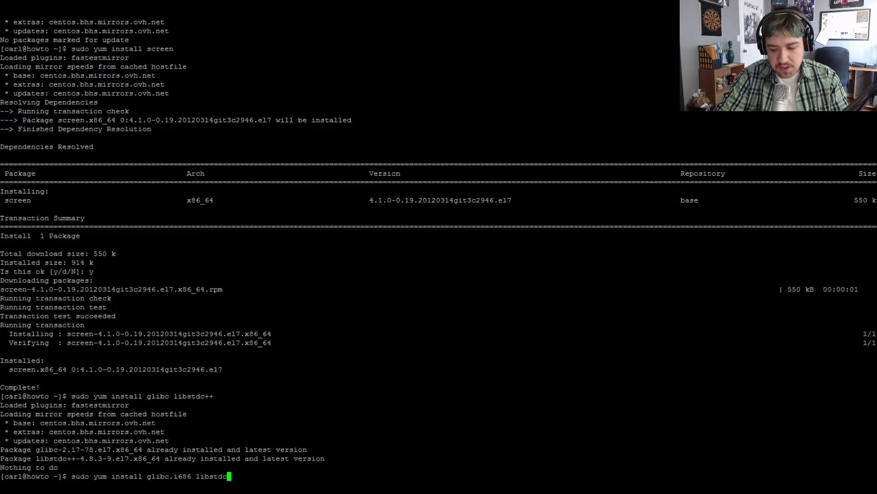
{"action": "type", "text": "++.i"}
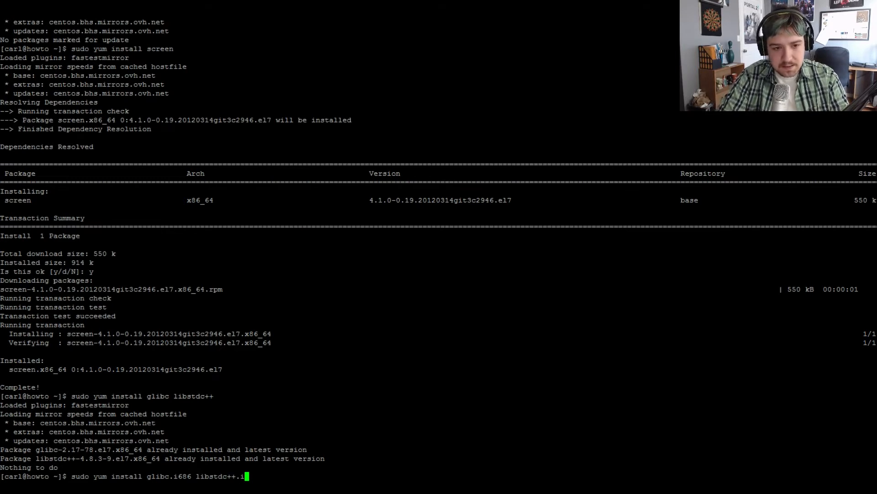
{"action": "type", "text": "686"}
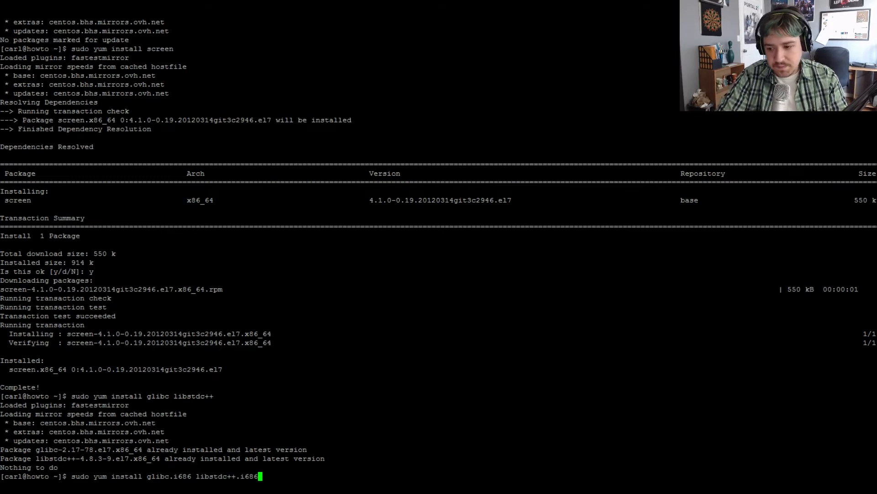
Run 'sudo yum install glibc.i686 libstdc++.i686' and confirm, pulling in libgcc and nss-softokn-freebl.
{"action": "key", "text": "Return"}
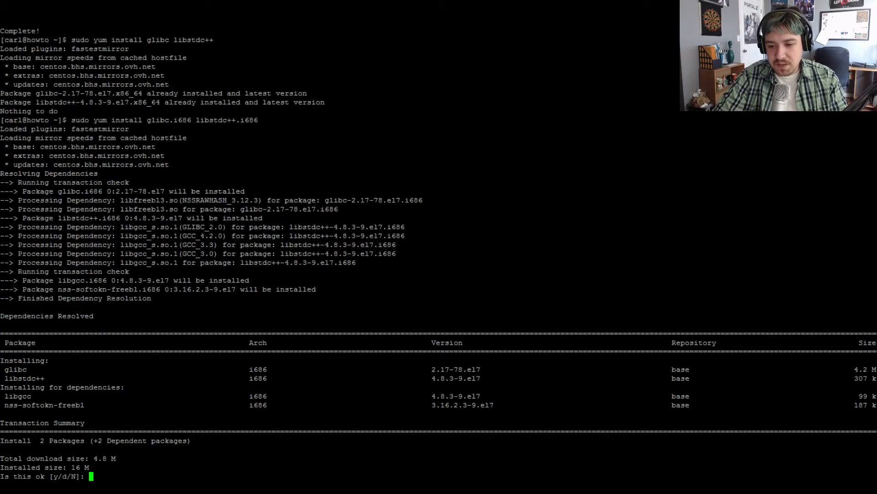
{"action": "type", "text": "y"}
{"action": "key", "text": "Return"}
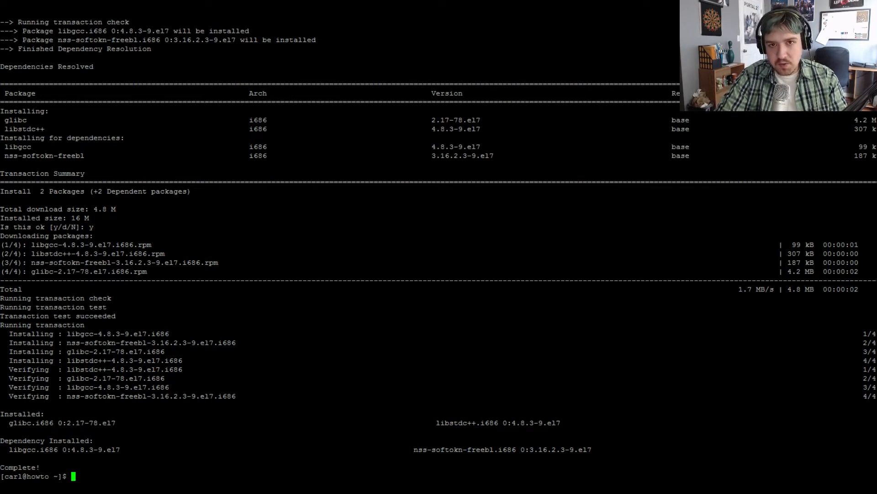
{"action": "type", "text": "cd"}
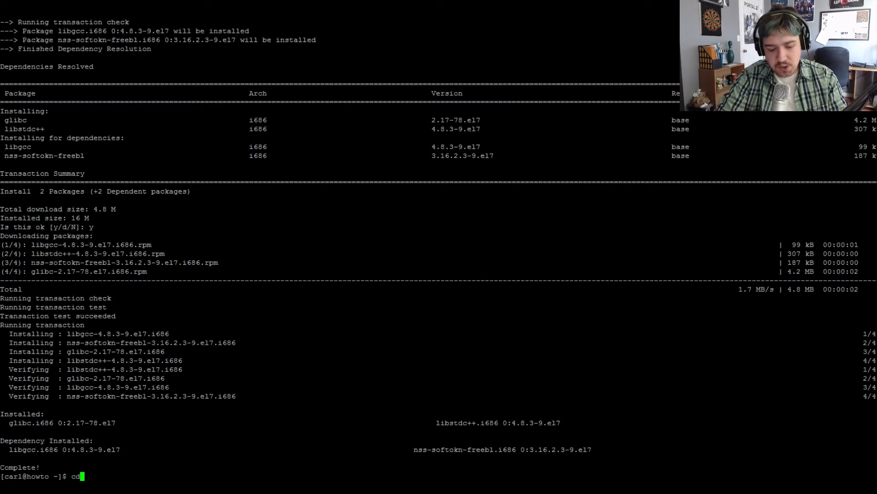
Create ~/steamcmd, move into it and wget steamcmd_linux.tar.gz from media.steampowered.com.
{"action": "key", "text": "Return"}
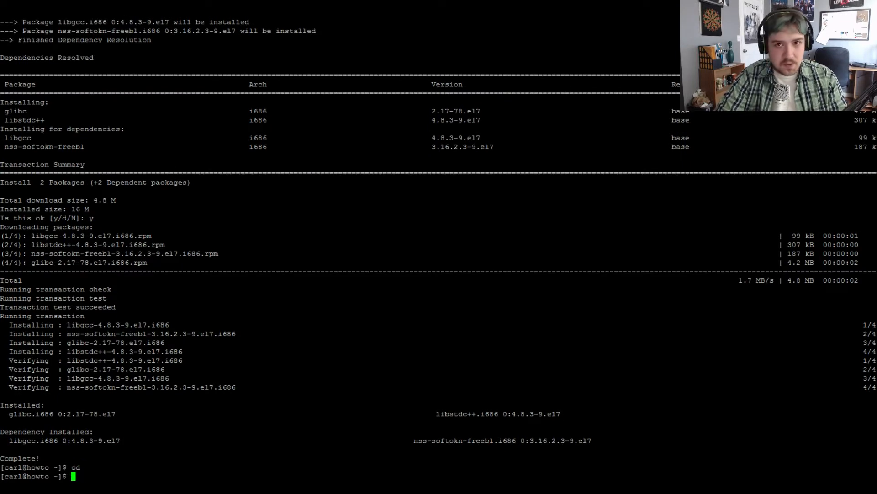
{"action": "type", "text": "sudo mkdir"}
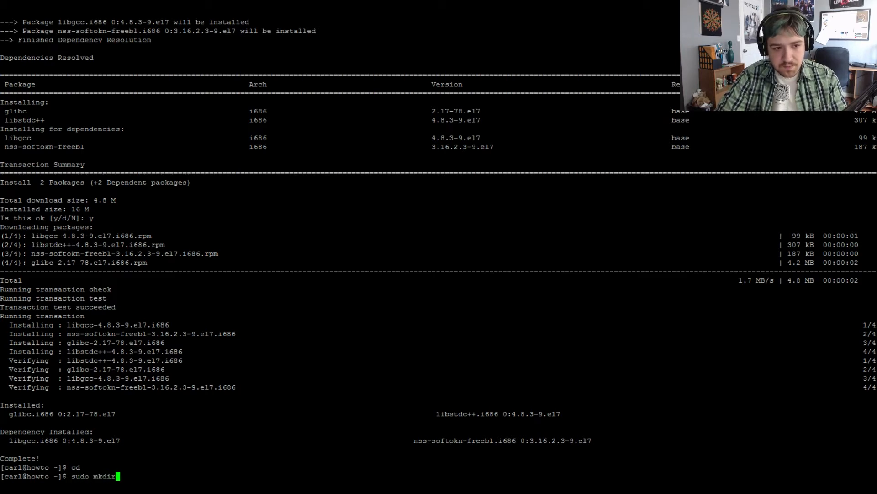
{"action": "type", "text": " steamcmd"}
{"action": "key", "text": "Return"}
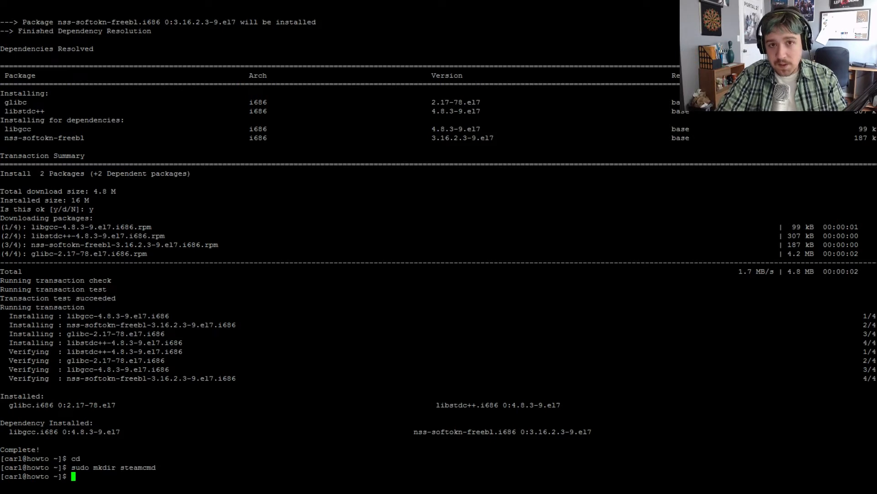
{"action": "type", "text": "cd steam"}
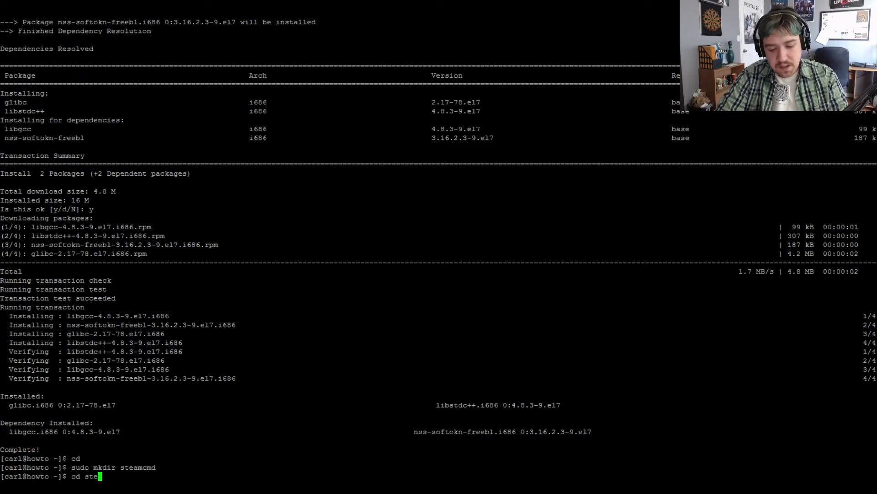
{"action": "type", "text": "cmd"}
{"action": "key", "text": "Return"}
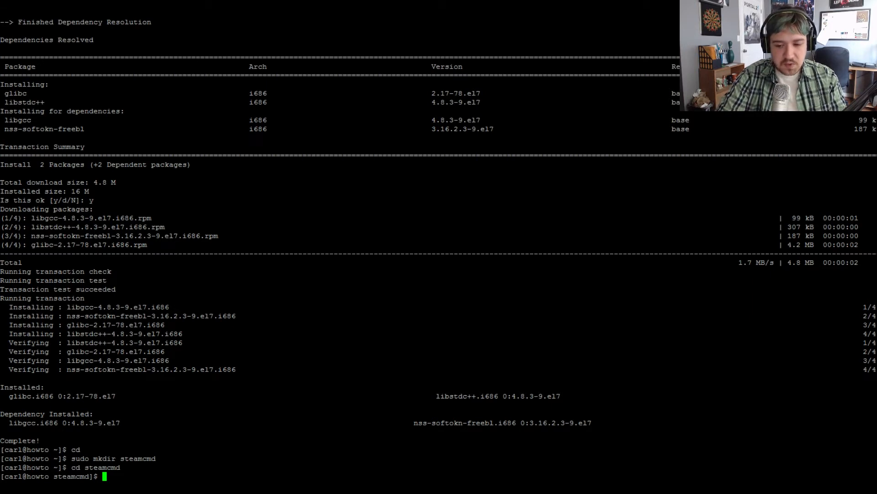
{"action": "type", "text": "sudo wget "}
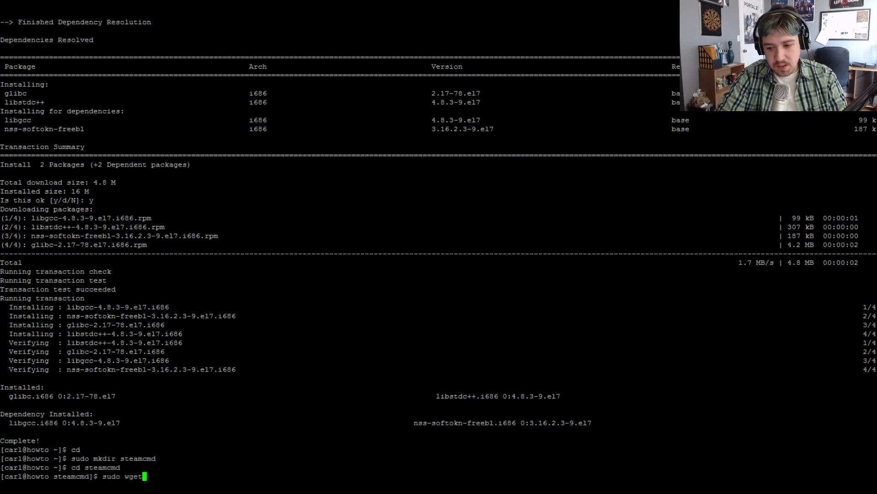
{"action": "type", "text": "http:"}
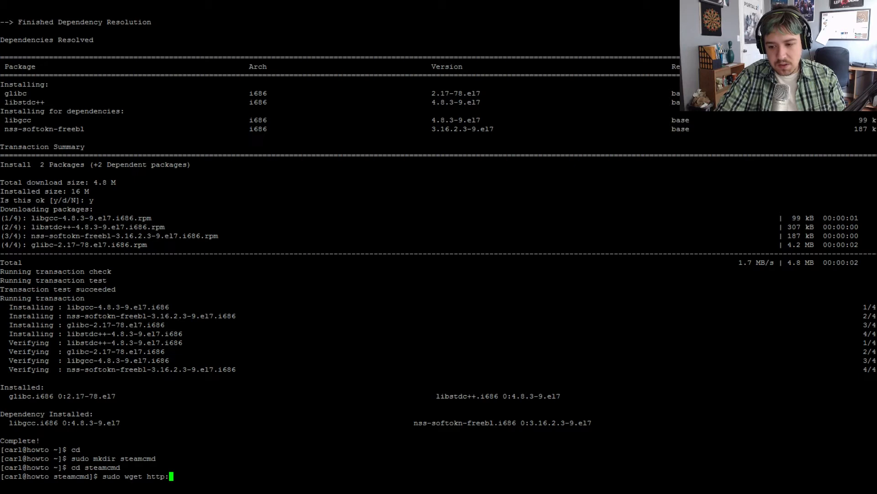
{"action": "type", "text": "//medi"}
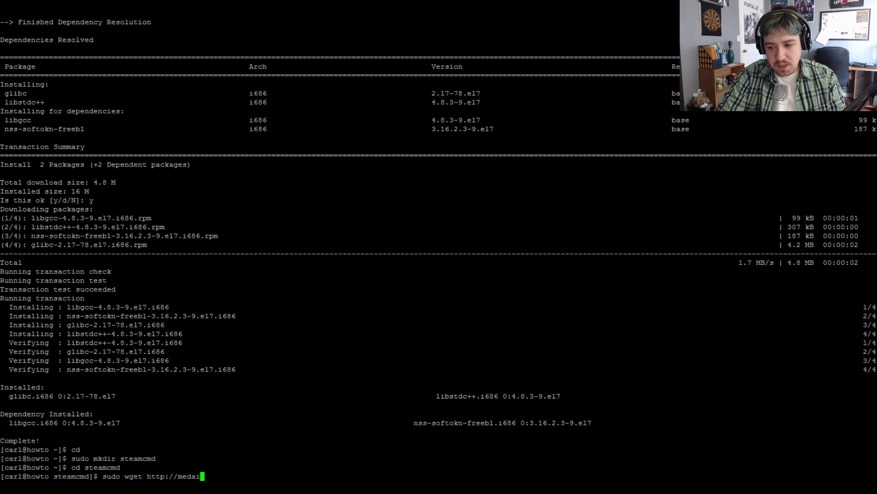
{"action": "type", "text": "a.ste"}
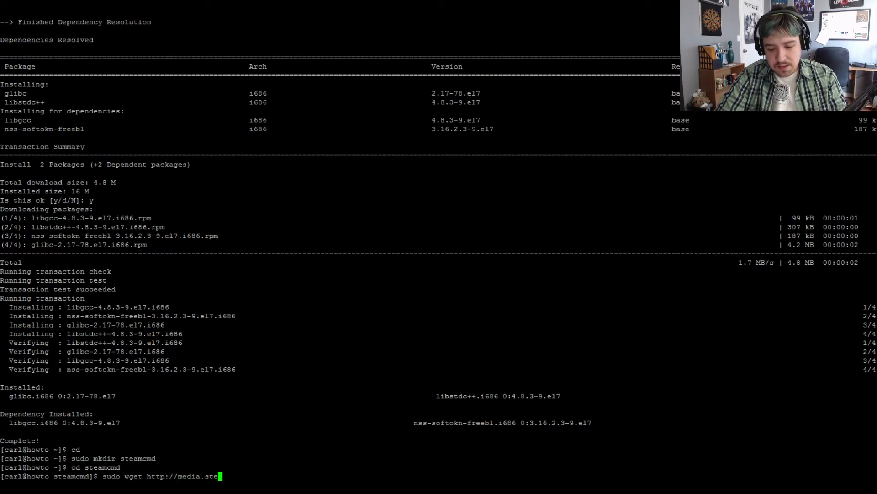
{"action": "type", "text": "ampowere"}
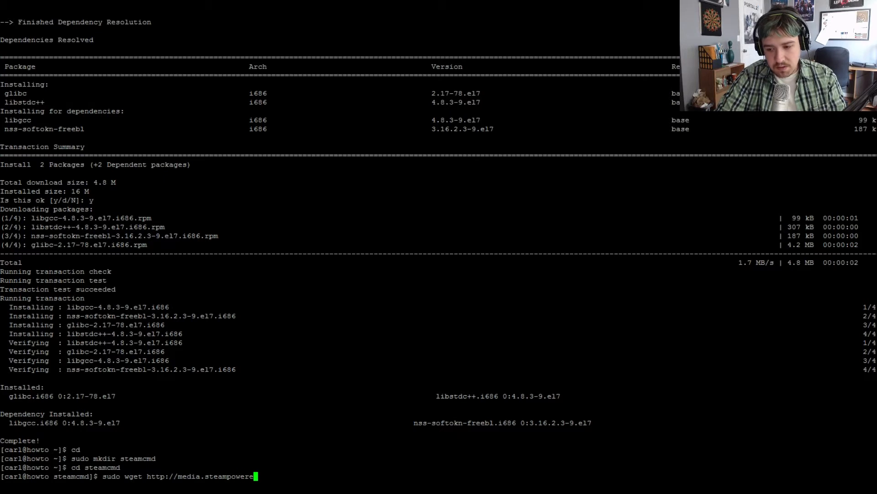
{"action": "type", "text": "d.com/i"}
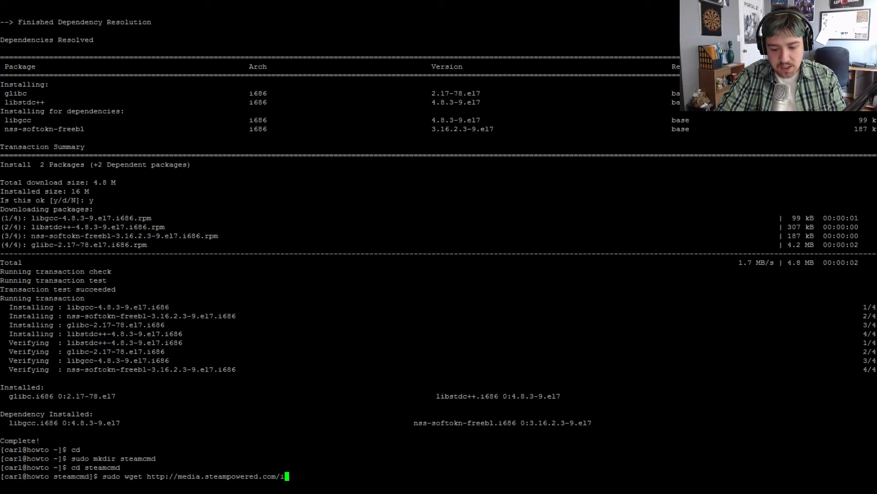
{"action": "type", "text": "nstaller/"}
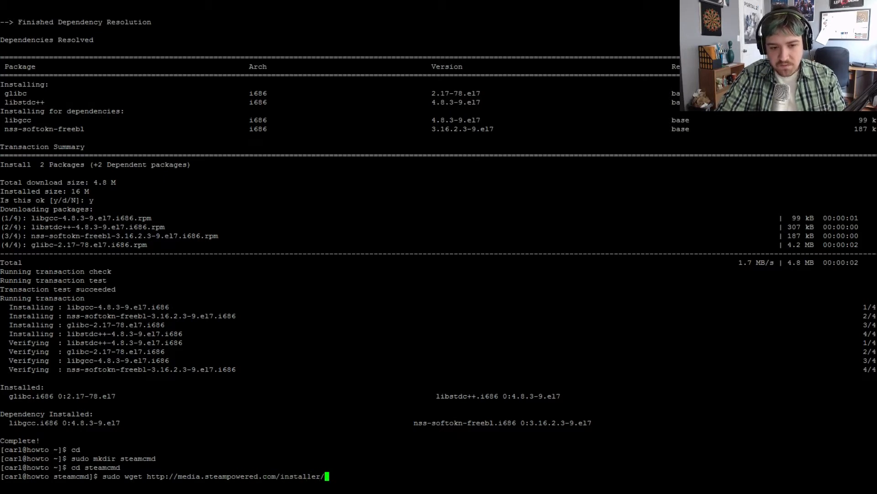
{"action": "type", "text": "ste"}
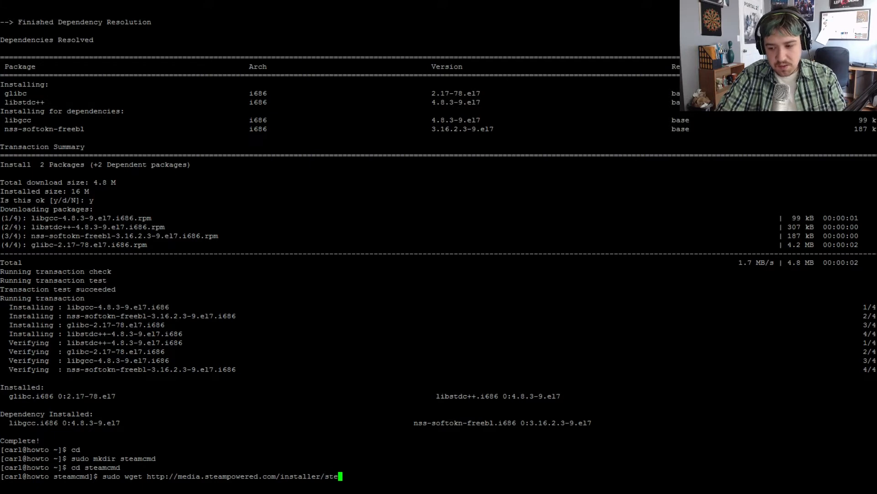
{"action": "type", "text": "amcmd"}
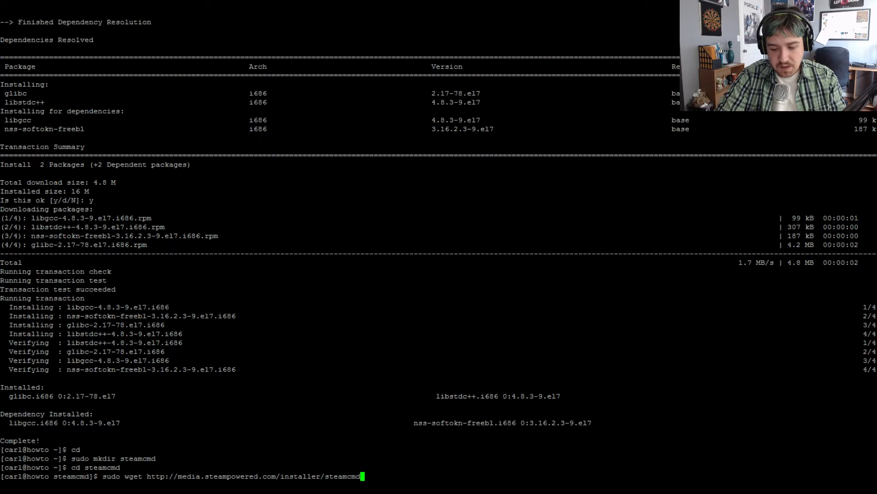
{"action": "type", "text": "_linux"}
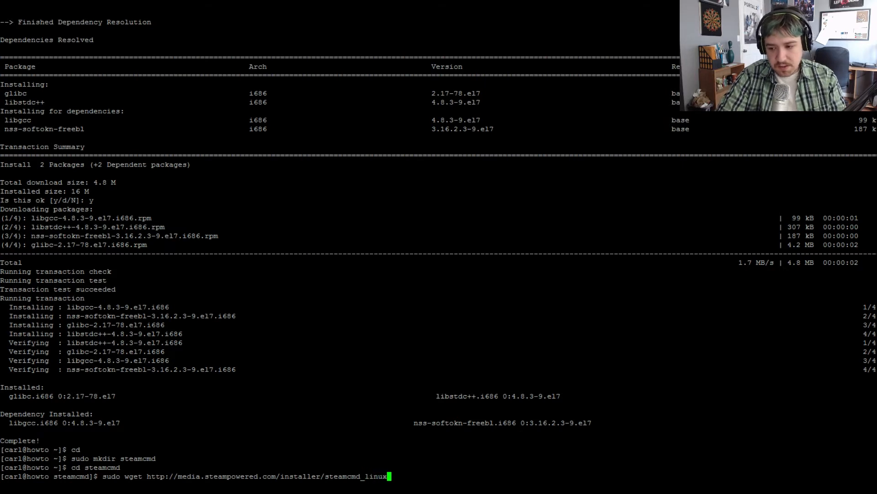
{"action": "type", "text": ".tar"}
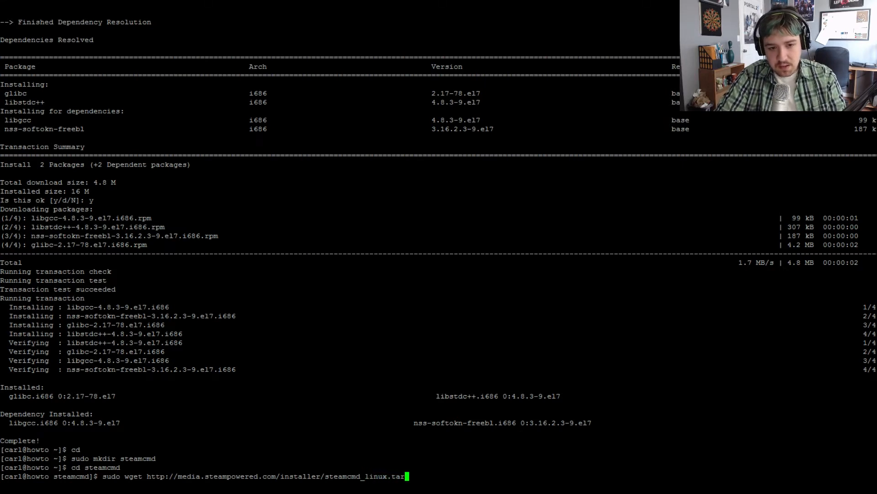
{"action": "type", "text": ".gz"}
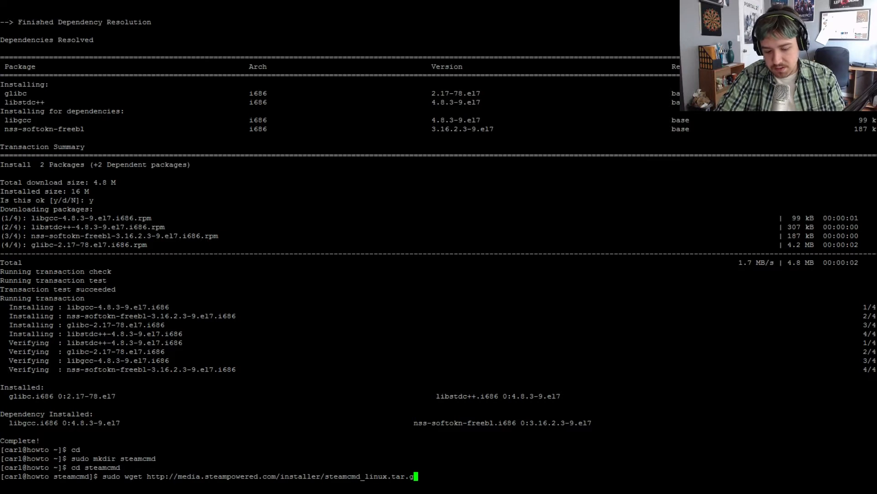
{"action": "key", "text": "Return"}
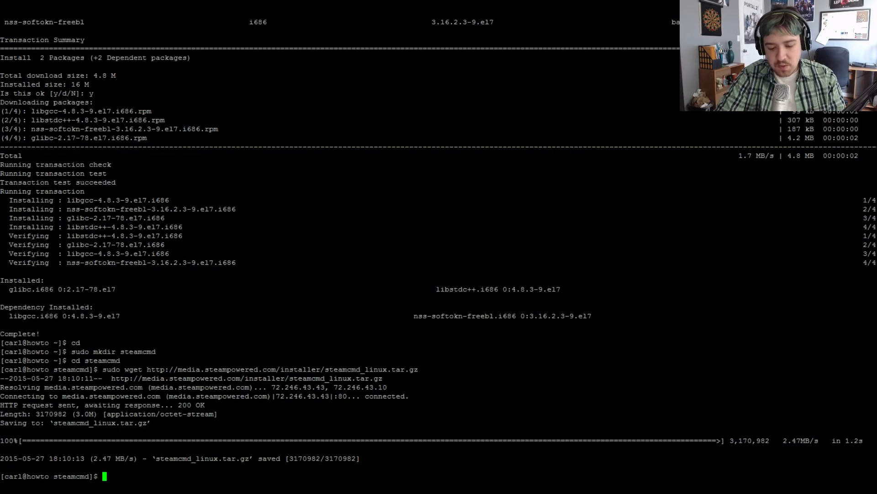
{"action": "type", "text": "ls"}
Extract steamcmd_linux.tar.gz with 'sudo tar -xvzf' and list linux32, steamcmd.sh and steam.sh.
{"action": "key", "text": "Return"}
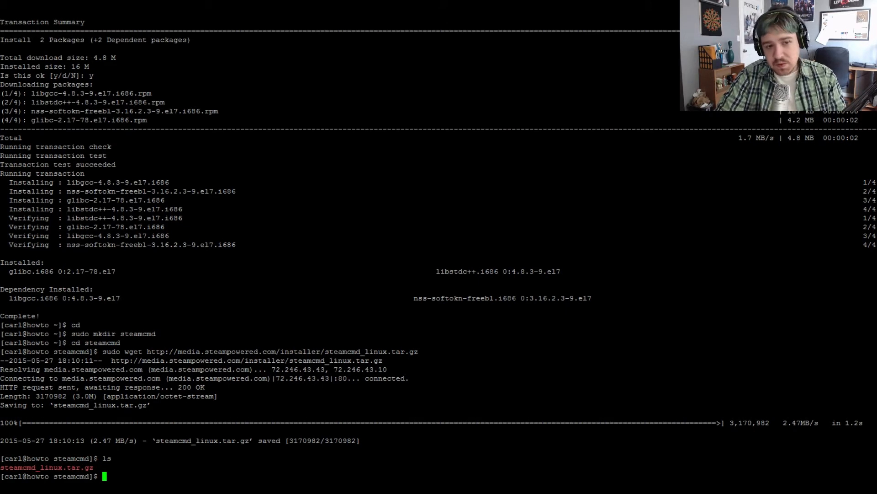
{"action": "type", "text": "sudo"}
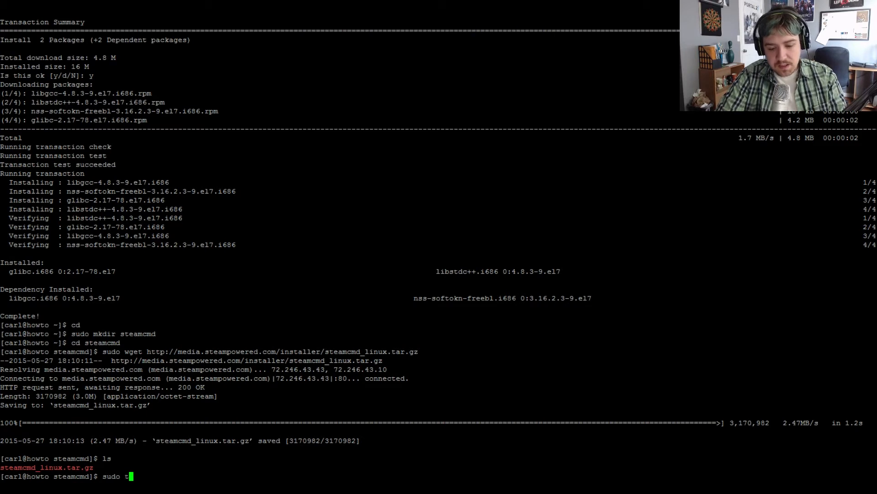
{"action": "type", "text": " tar -"}
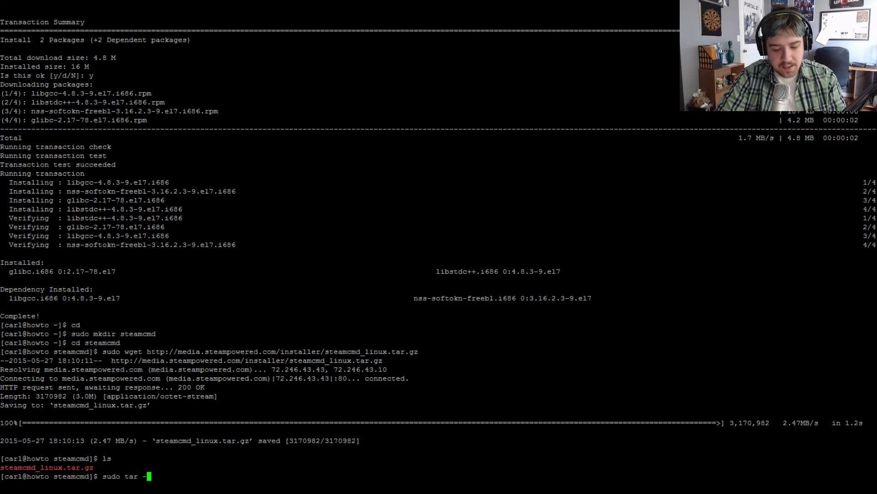
{"action": "type", "text": "x"}
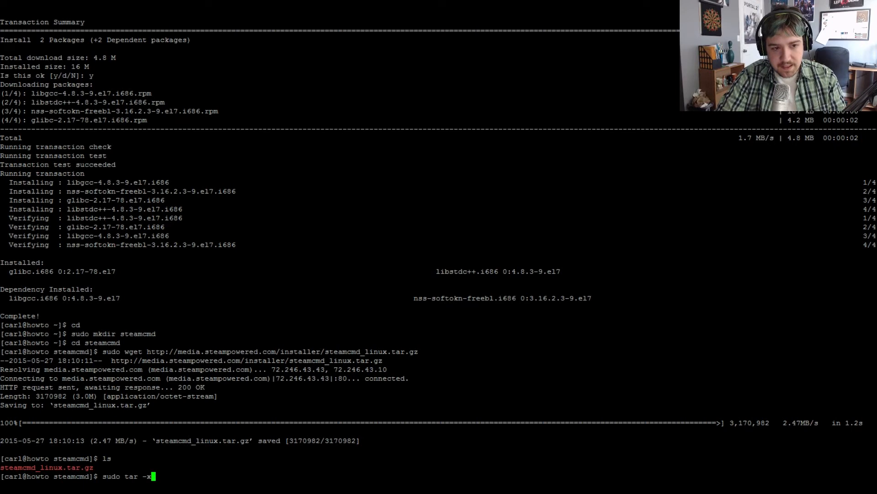
{"action": "type", "text": "vzf"}
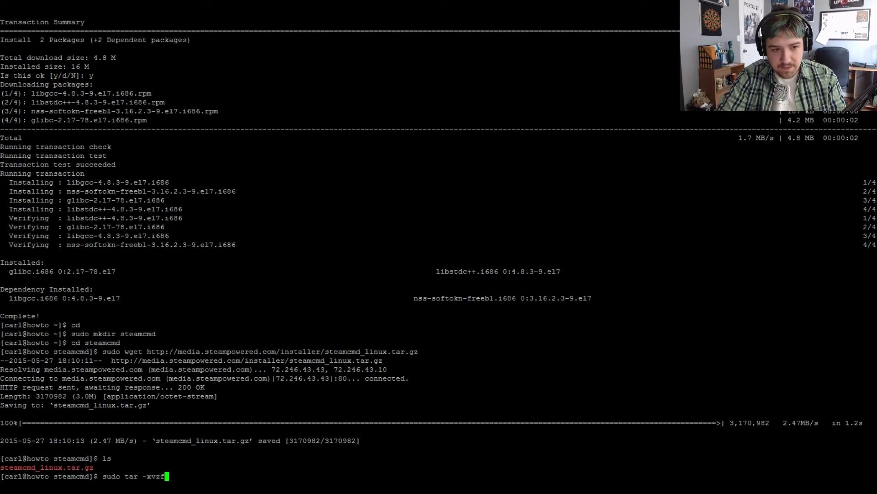
{"action": "type", "text": "steamcmd_linux"}
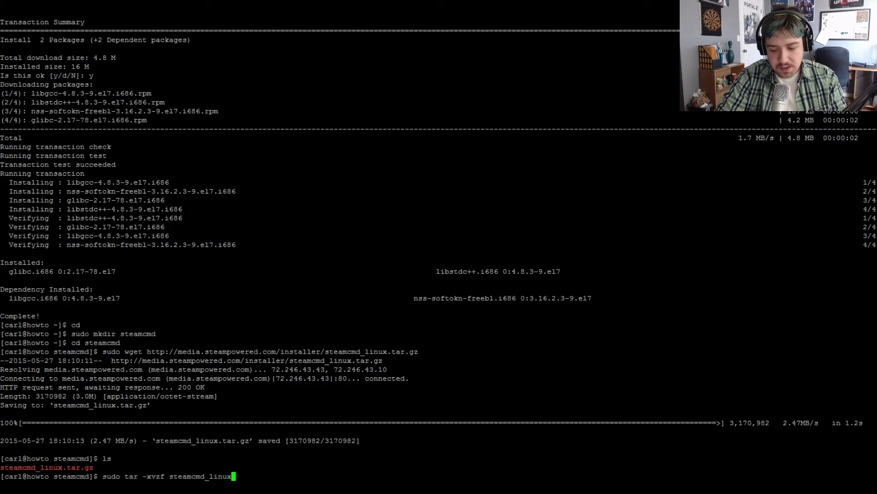
{"action": "type", "text": ".tar.g"}
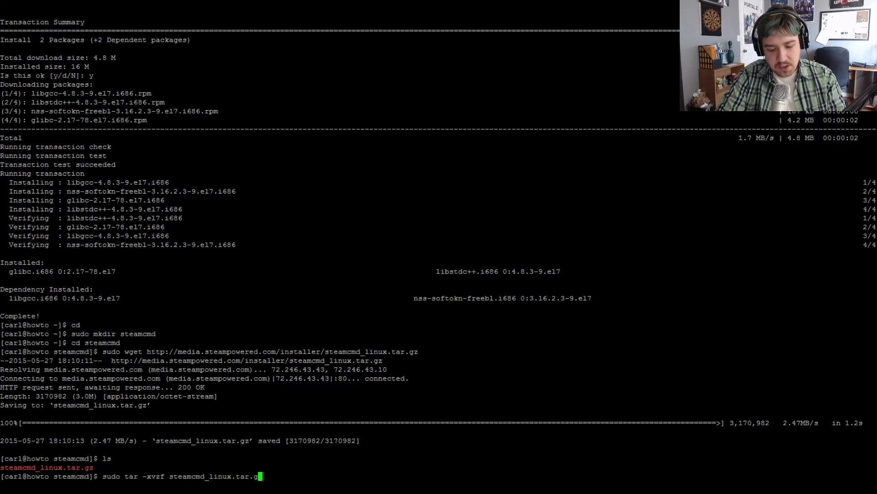
{"action": "type", "text": "z"}
{"action": "key", "text": "Return"}
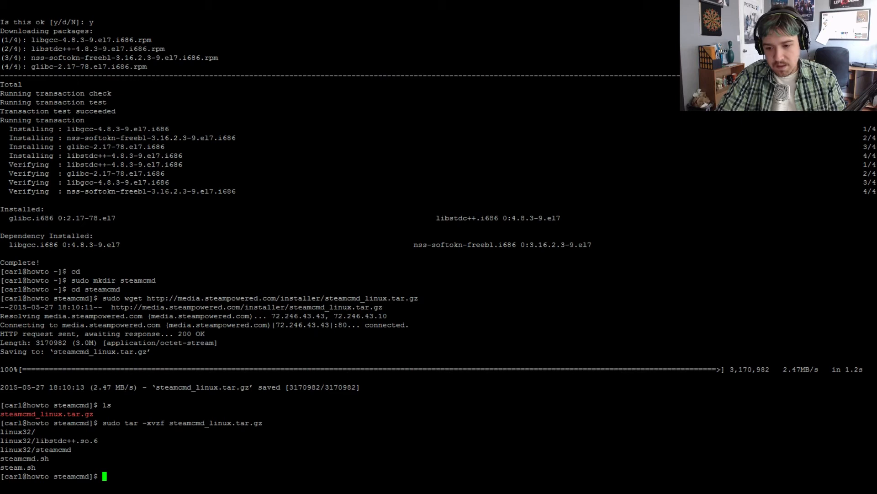
{"action": "type", "text": "ls"}
{"action": "key", "text": "Return"}
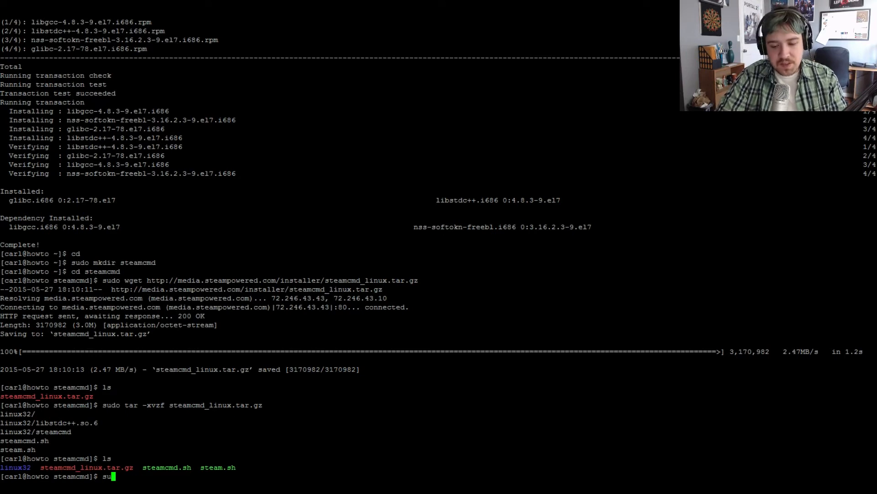
{"action": "type", "text": "sudo ./steamc"}
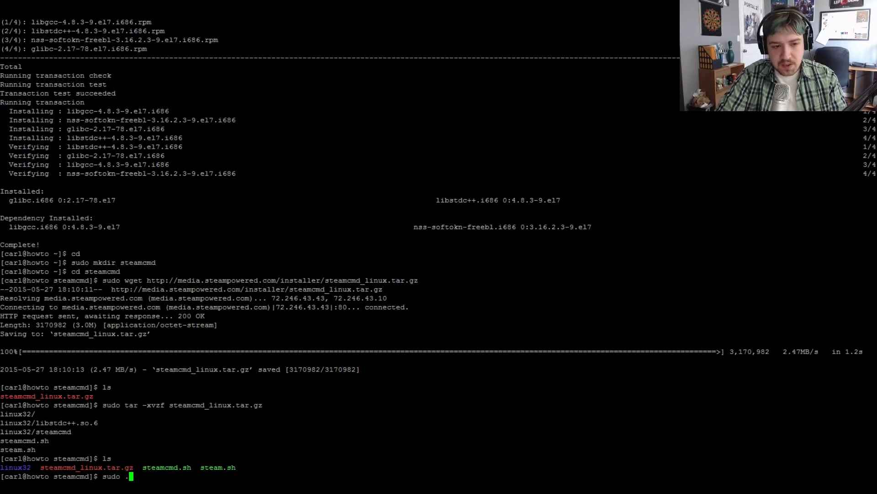
{"action": "type", "text": "md.sh"}
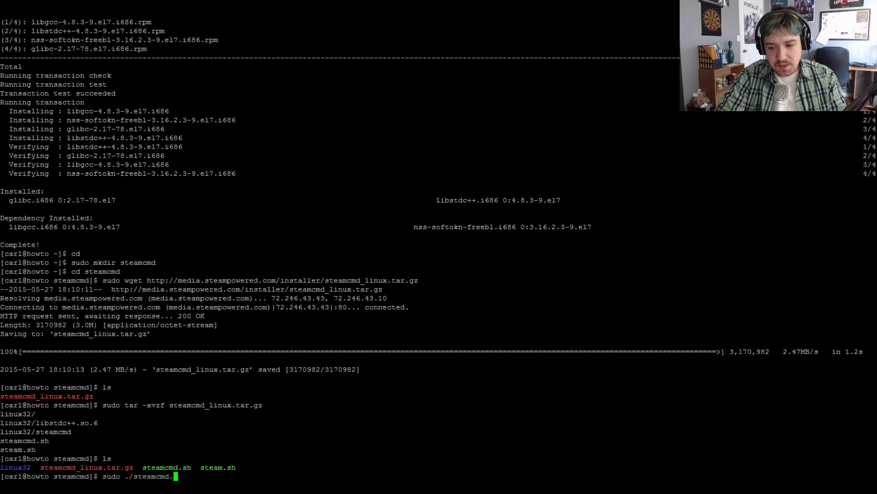
Run 'sudo ./steamcmd.sh' so SteamCMD self-updates and shows the Steam> prompt.
{"action": "key", "text": "Return"}
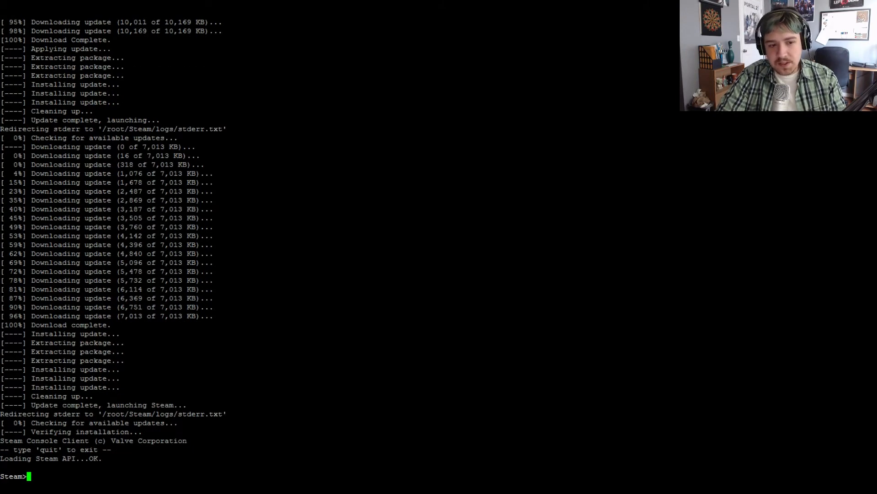
{"action": "type", "text": "login"}
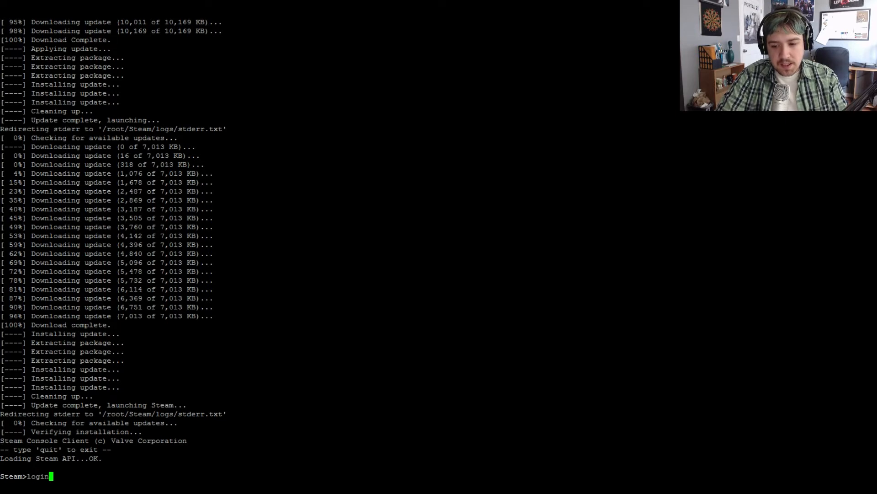
{"action": "type", "text": " an"}
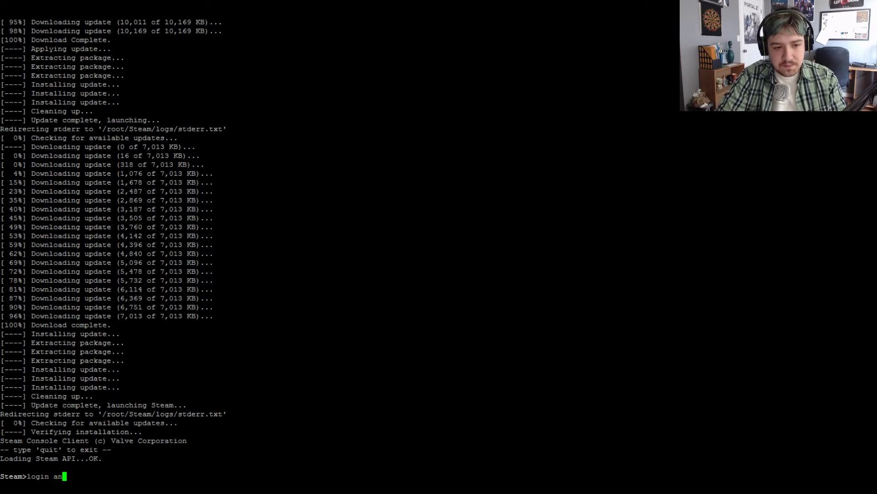
{"action": "type", "text": "on"}
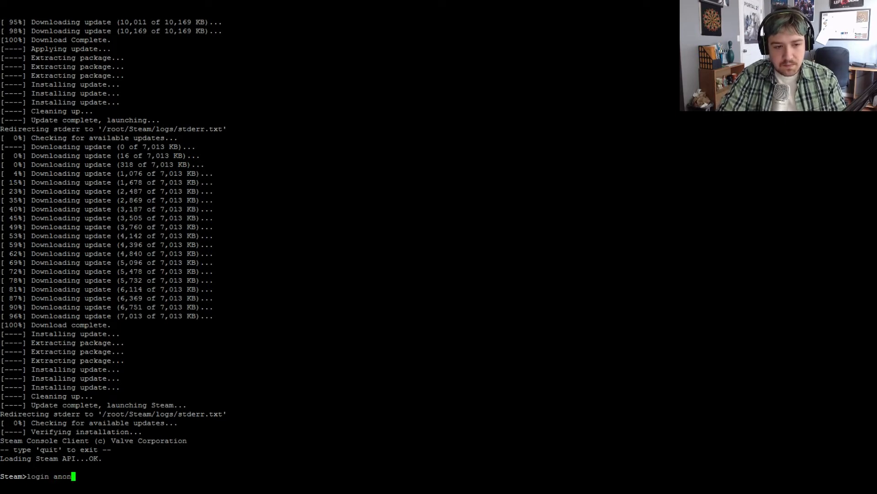
{"action": "type", "text": "ymou"}
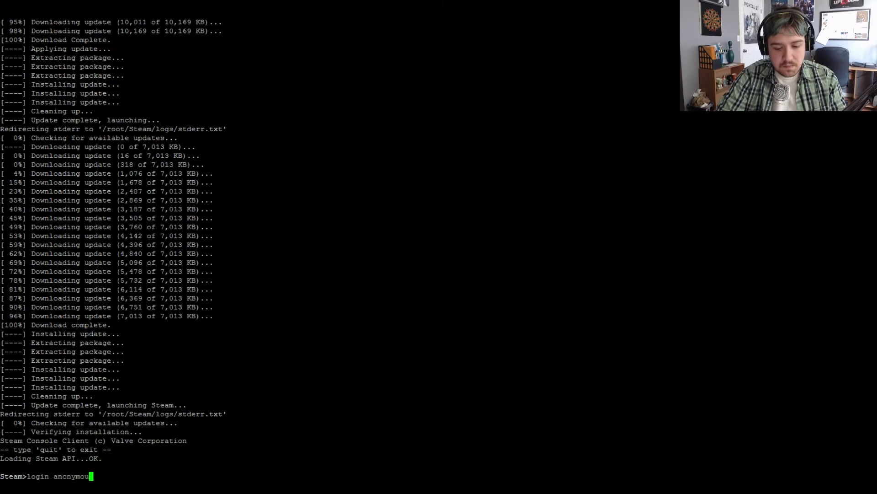
{"action": "type", "text": "d"}
Run 'login anonymous' at the Steam> prompt to connect to Steam Public.
{"action": "key", "text": "Return"}
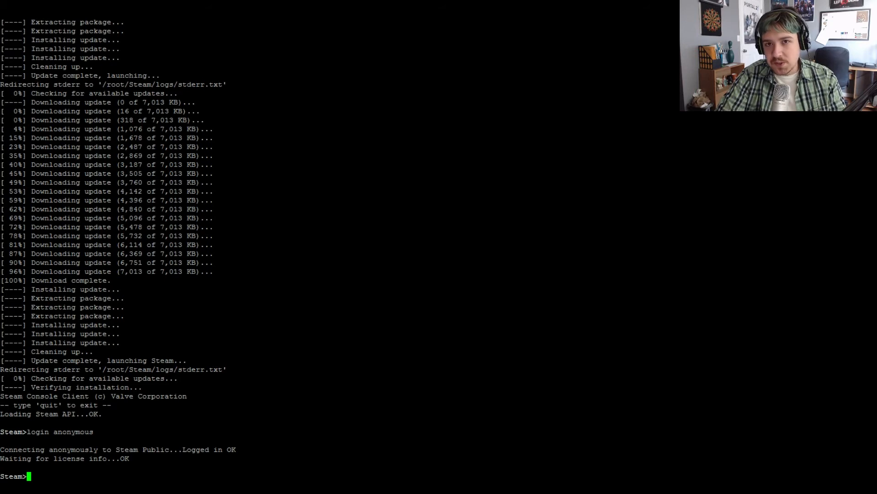
{"action": "type", "text": "force"}
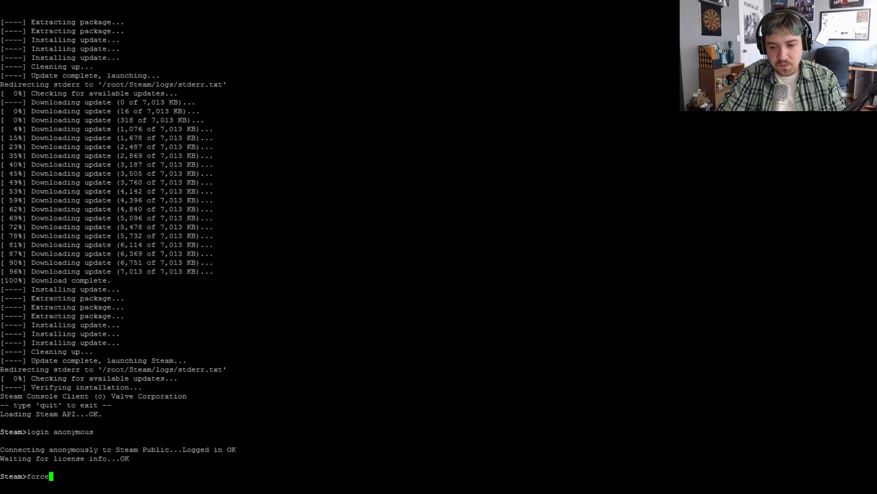
{"action": "type", "text": "_install_dir "}
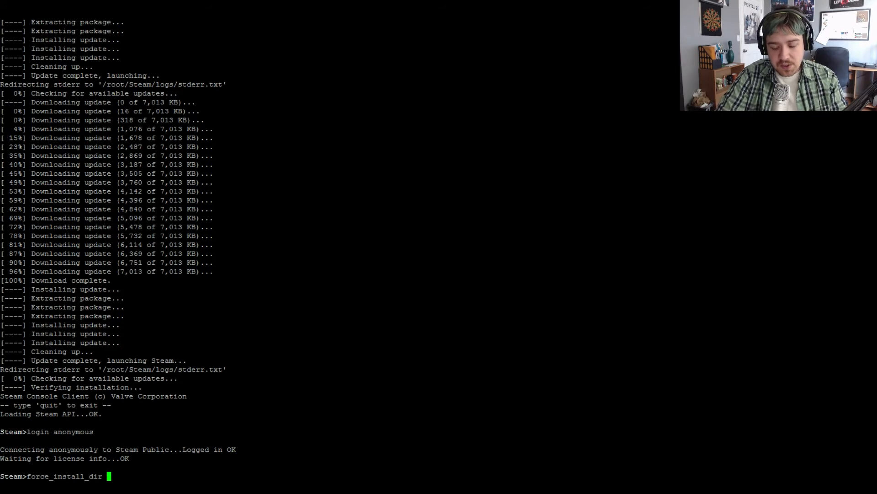
{"action": "type", "text": "."}
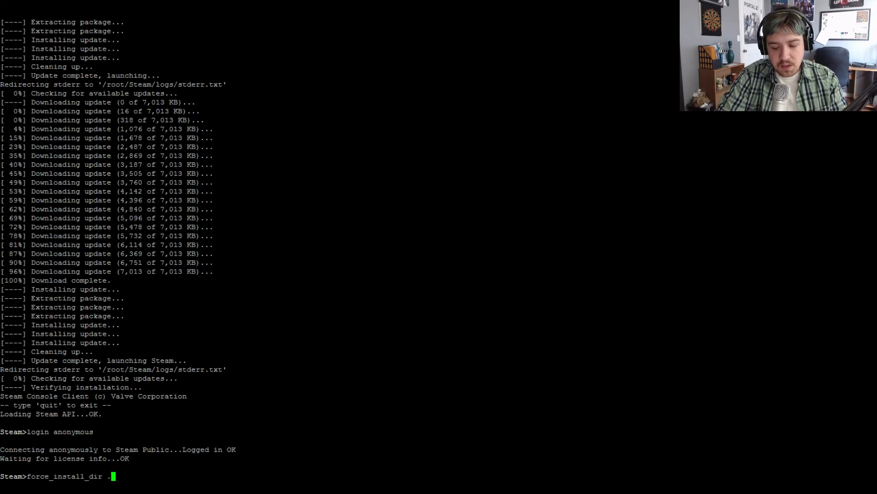
{"action": "type", "text": "./gmod"}
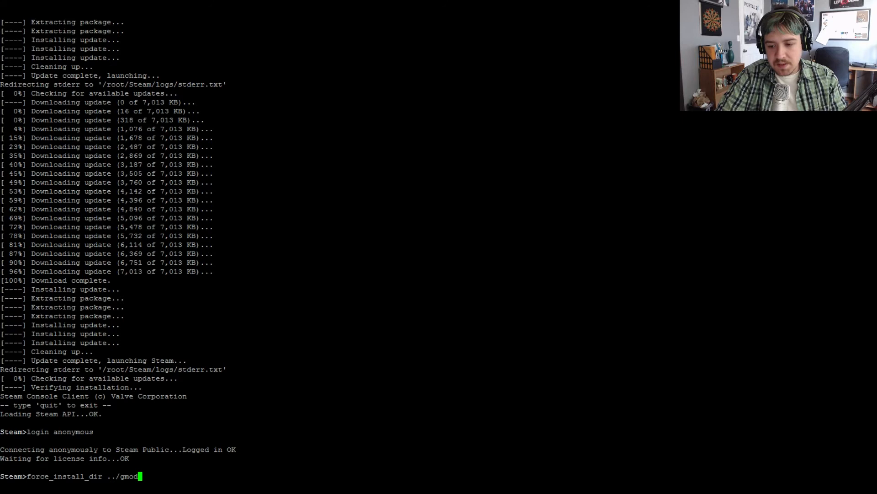
Run 'force_install_dir ../gmod' to install one level above the steamcmd folder.
{"action": "key", "text": "Return"}
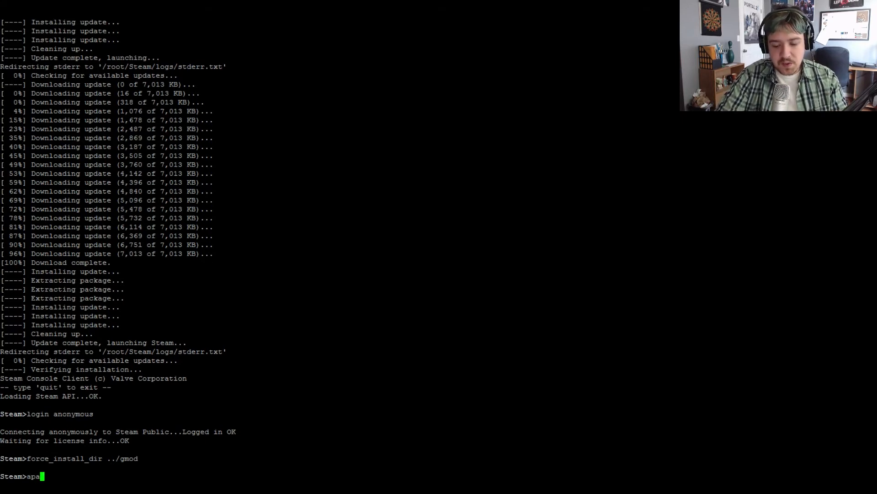
{"action": "type", "text": "app"}
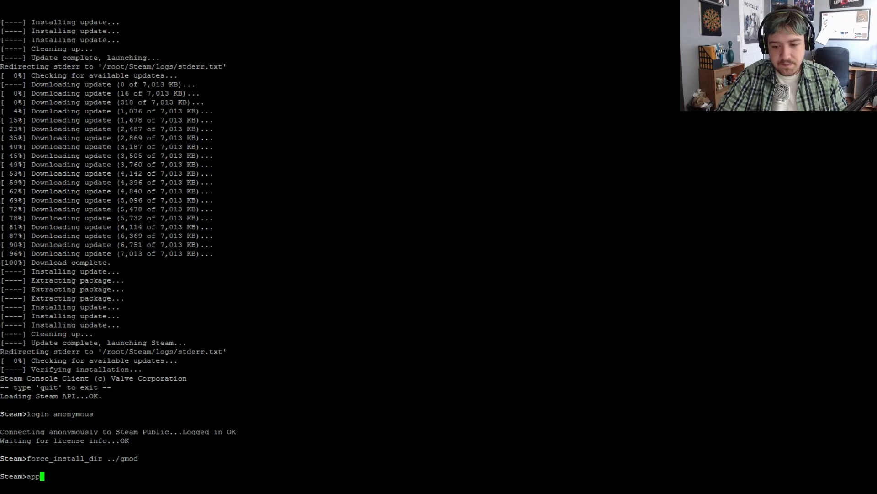
{"action": "type", "text": "_"}
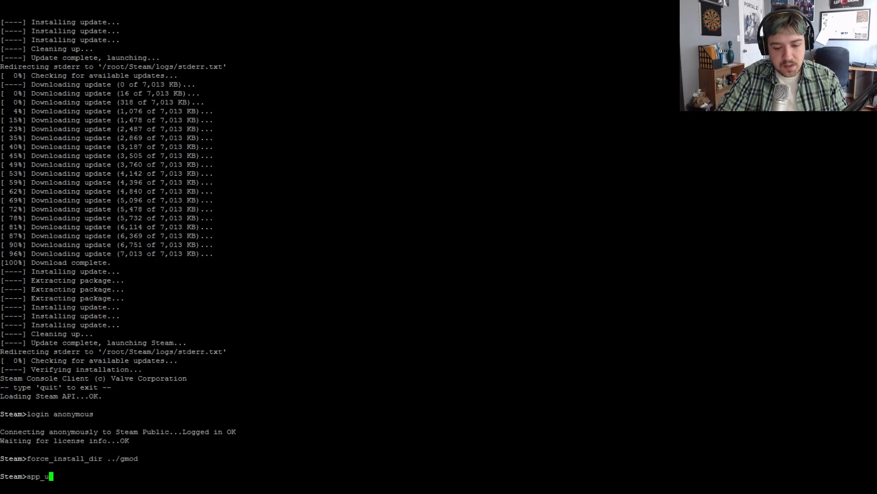
{"action": "type", "text": "update "}
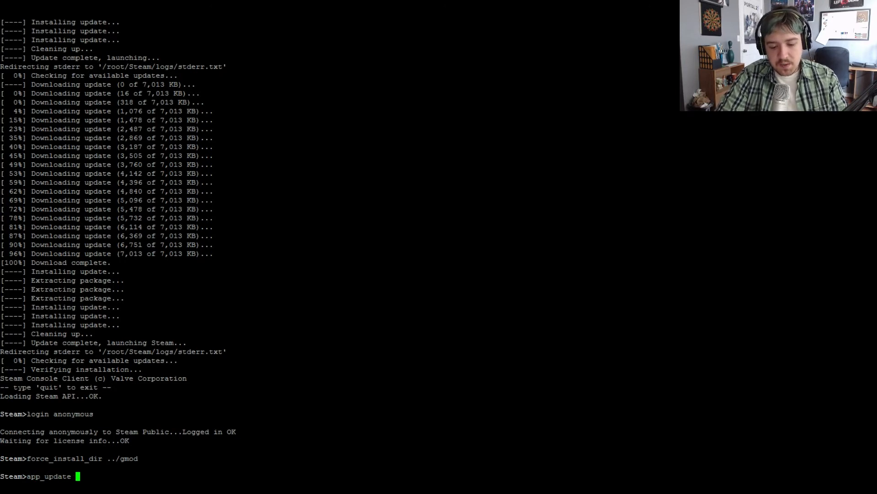
{"action": "type", "text": "402"}
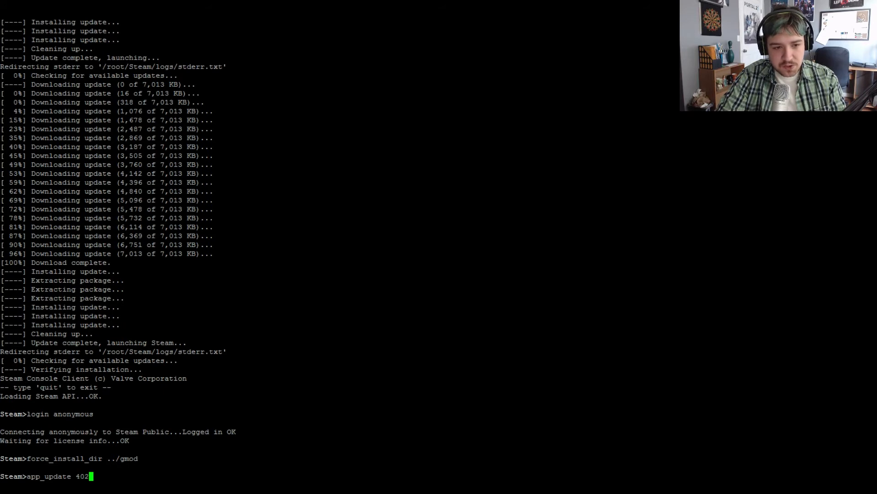
{"action": "type", "text": "0 vali"}
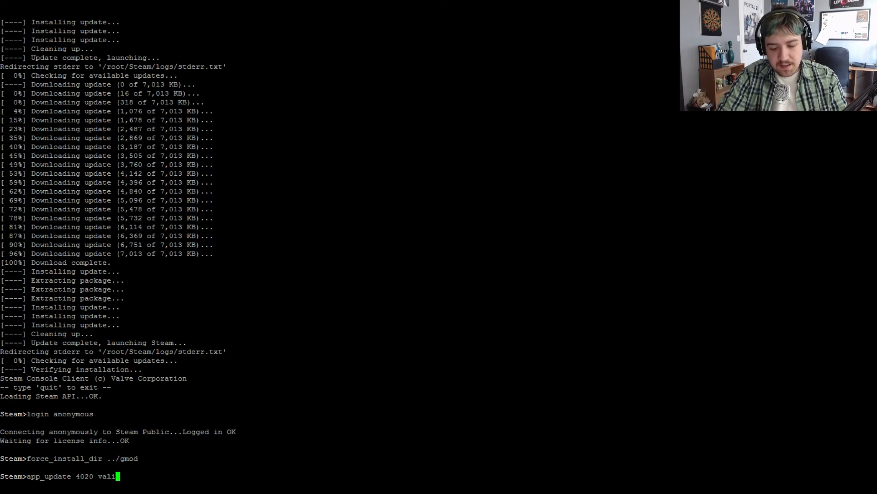
{"action": "type", "text": "date"}
Run app_update 4020 validate and wait for 'Success! App 4020 fully installed.'.
{"action": "key", "text": "Return"}
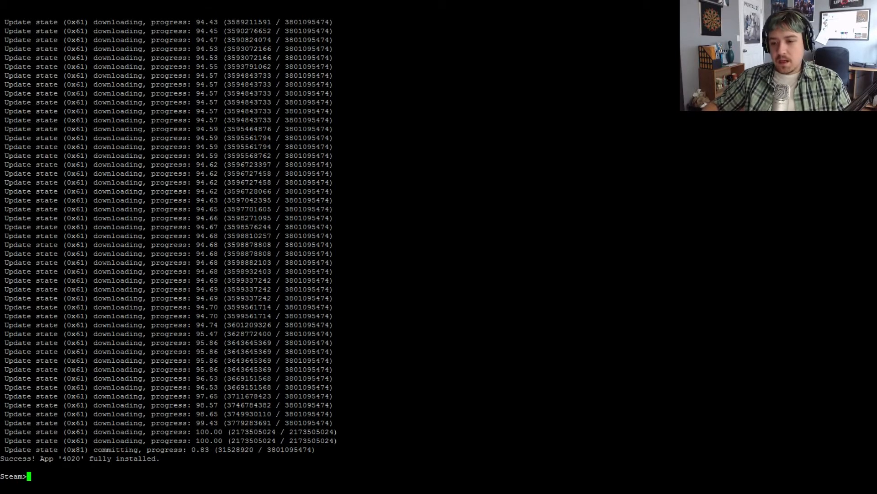
{"action": "type", "text": "qui"}
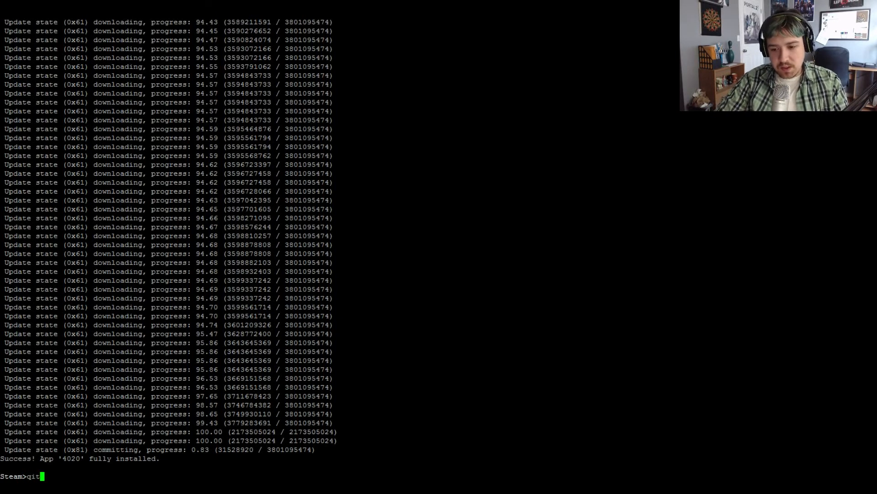
Quit SteamCMD and return to a fresh shell prompt.
{"action": "key", "text": "BackSpace"}
{"action": "key", "text": "BackSpace"}
{"action": "key", "text": "BackSpace"}
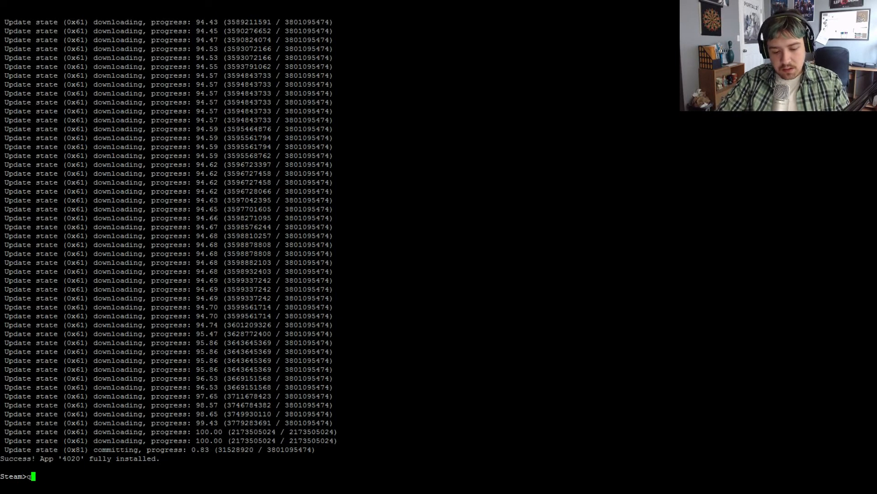
{"action": "type", "text": "quit"}
{"action": "key", "text": "Return"}
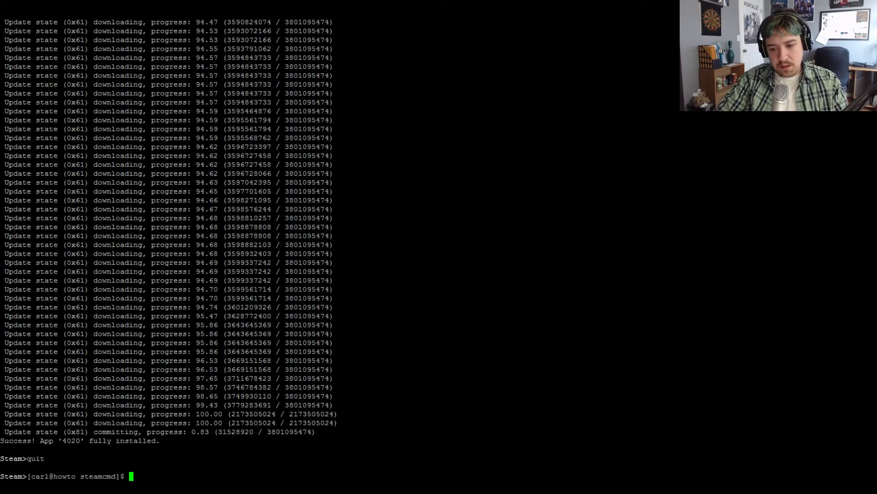
{"action": "key", "text": "Return"}
{"action": "key", "text": "Return"}
{"action": "key", "text": "Return"}
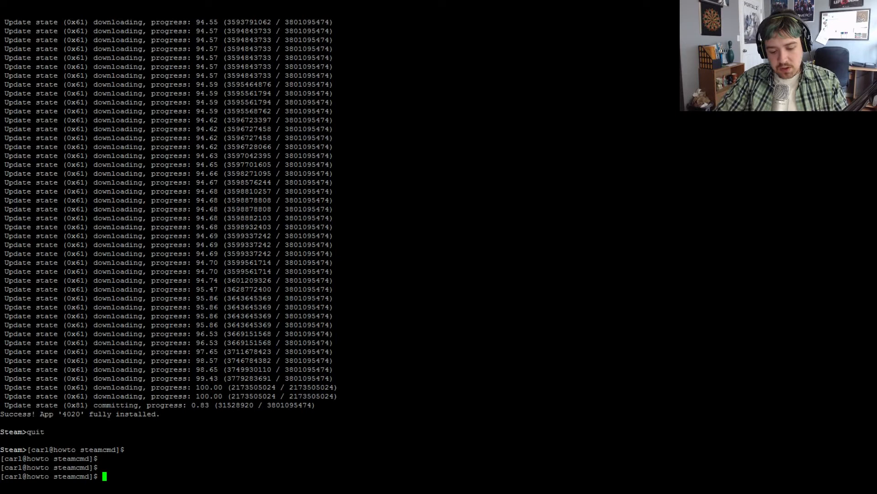
{"action": "type", "text": "cd "}
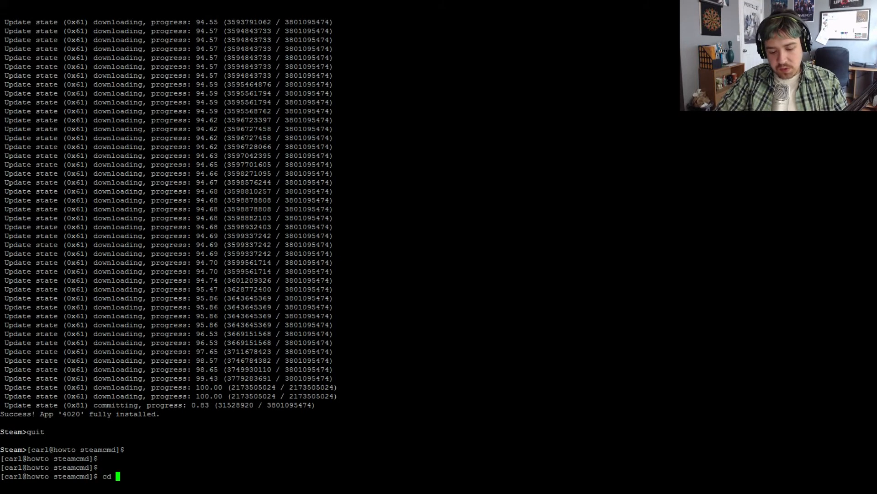
{"action": "type", "text": ".."}
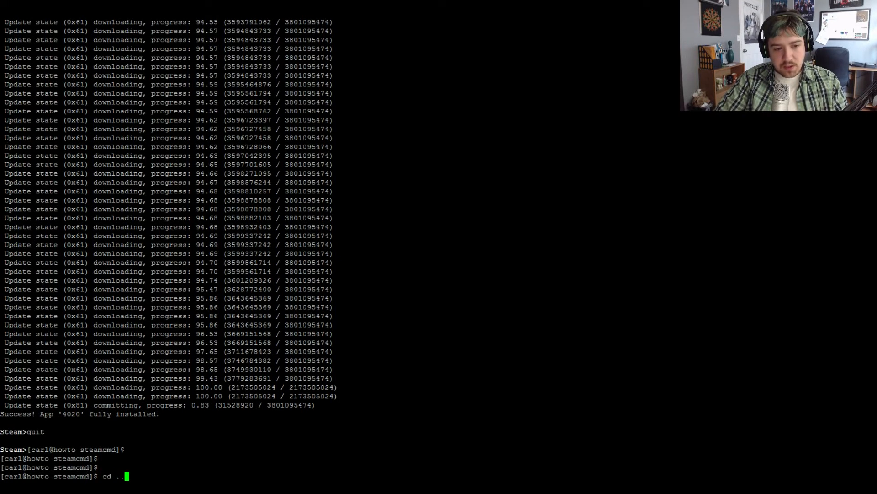
{"action": "type", "text": "/gmod"}
Change into ../gmod and list it, showing srcds_run, srcds_linux and garrysmod.
{"action": "key", "text": "Return"}
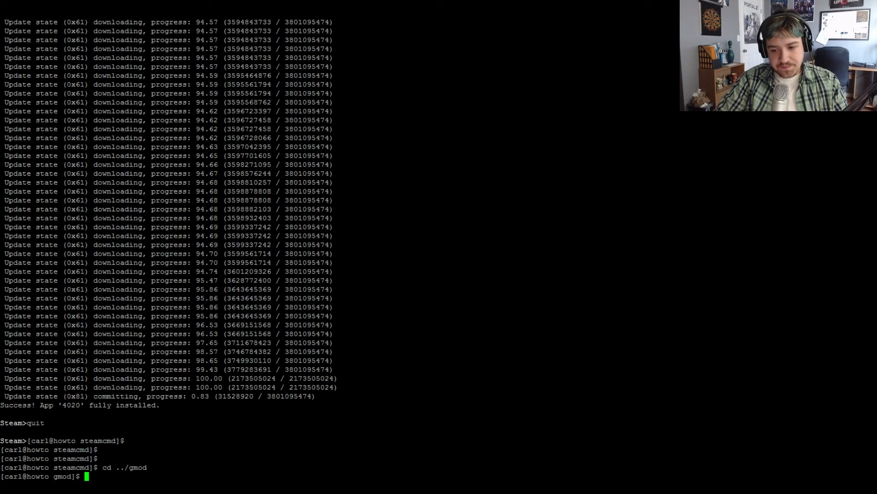
{"action": "type", "text": "ls"}
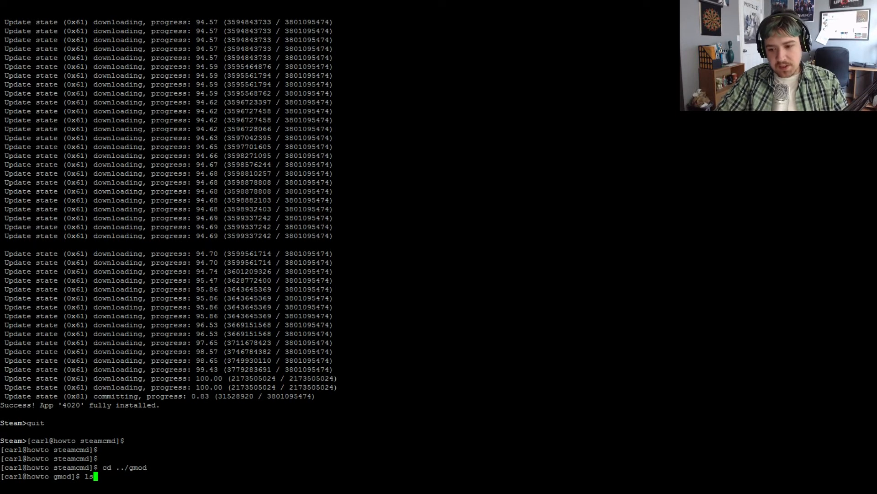
{"action": "key", "text": "Return"}
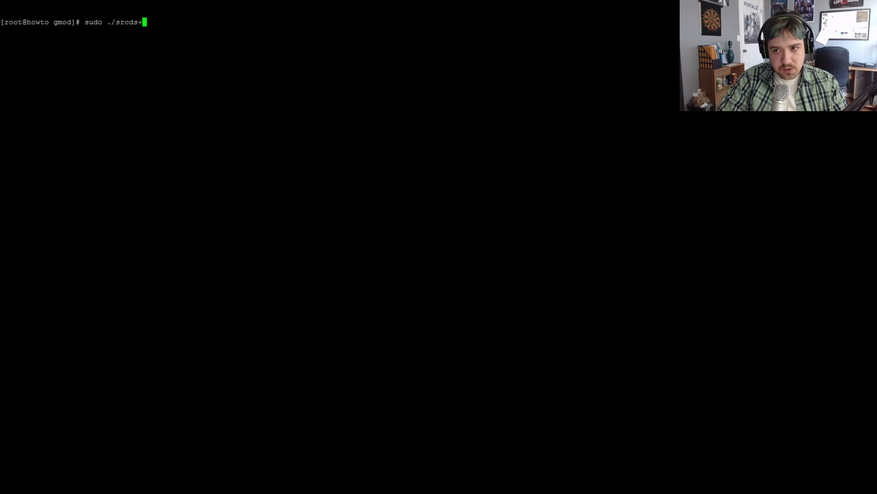
{"action": "type", "text": "_run "}
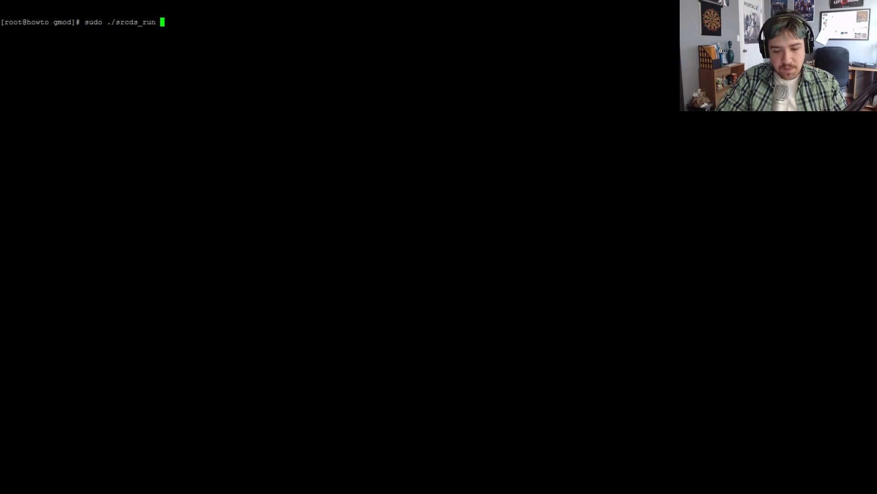
{"action": "type", "text": "-game ga"}
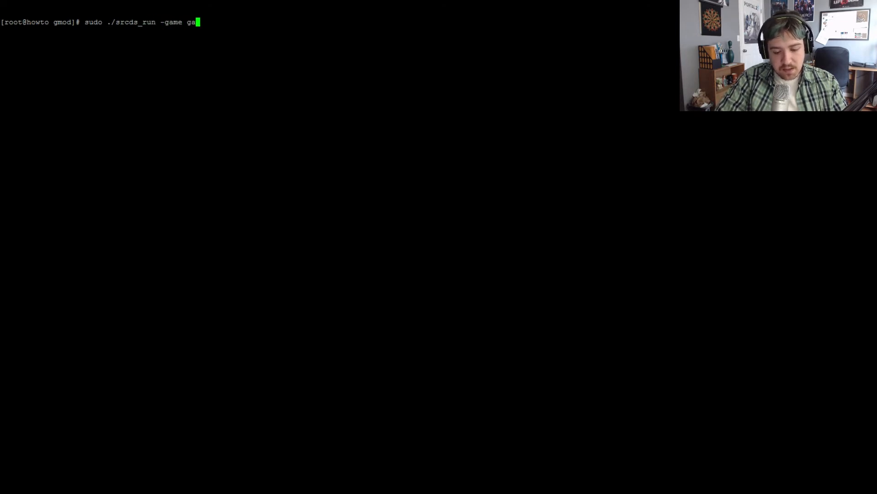
{"action": "type", "text": "rrysmo"}
Start srcds_run with -game garrysmod +maxplayers 8 +map gm_construct under sudo.
{"action": "key", "text": "BackSpace"}
{"action": "key", "text": "BackSpace"}
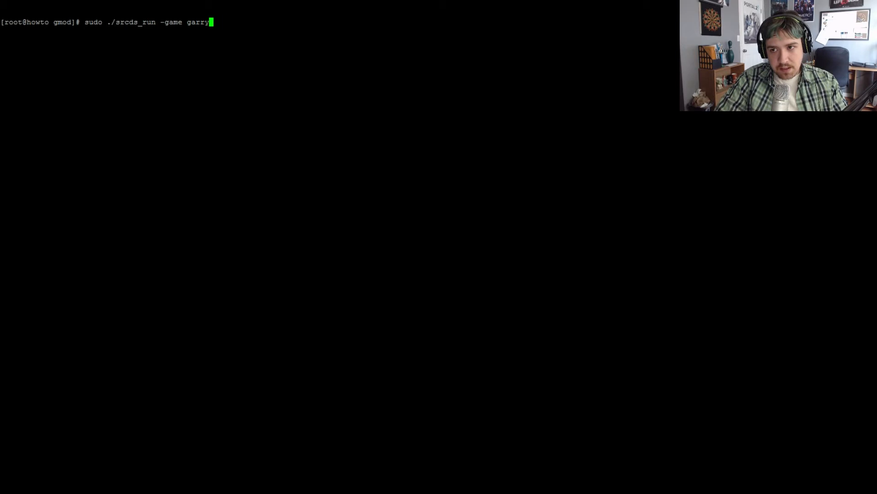
{"action": "type", "text": "mod"}
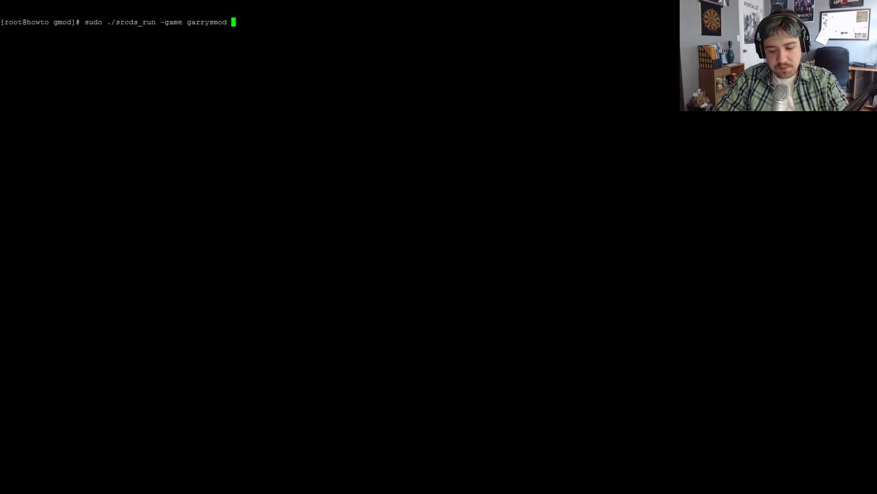
{"action": "type", "text": " +maxplay"}
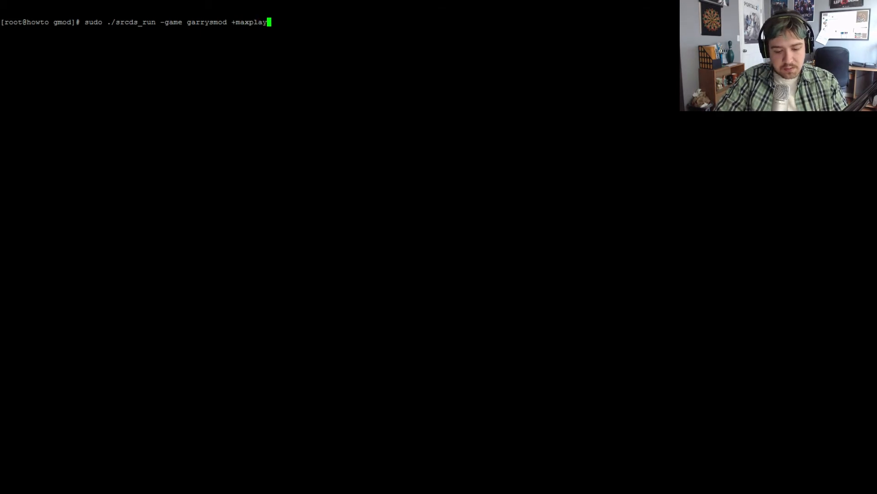
{"action": "type", "text": "ers 8 "}
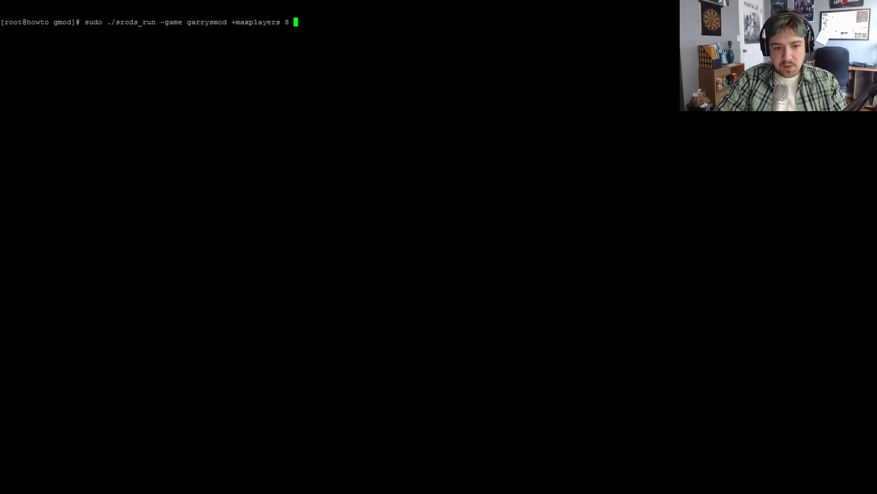
{"action": "type", "text": "+"}
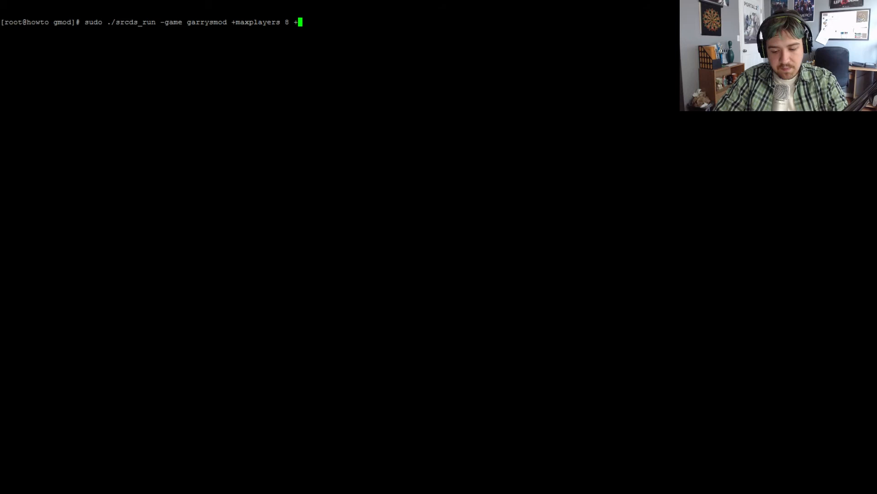
{"action": "type", "text": "map "}
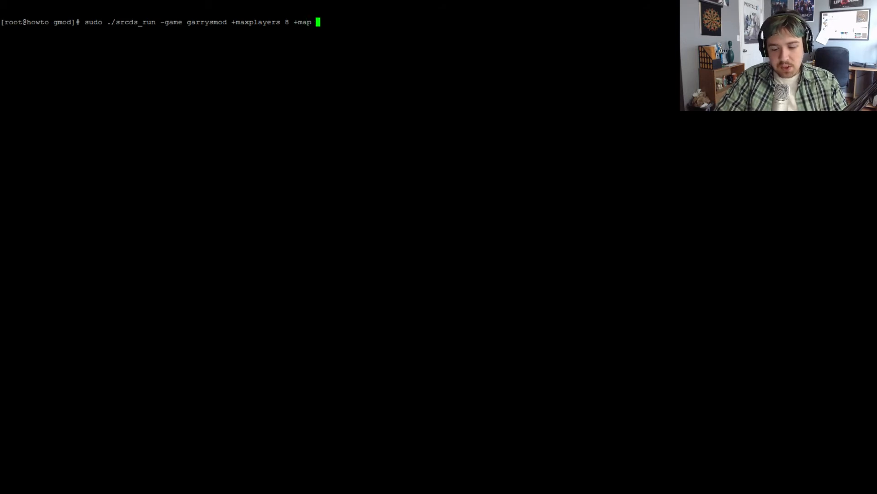
{"action": "type", "text": "gm_co"}
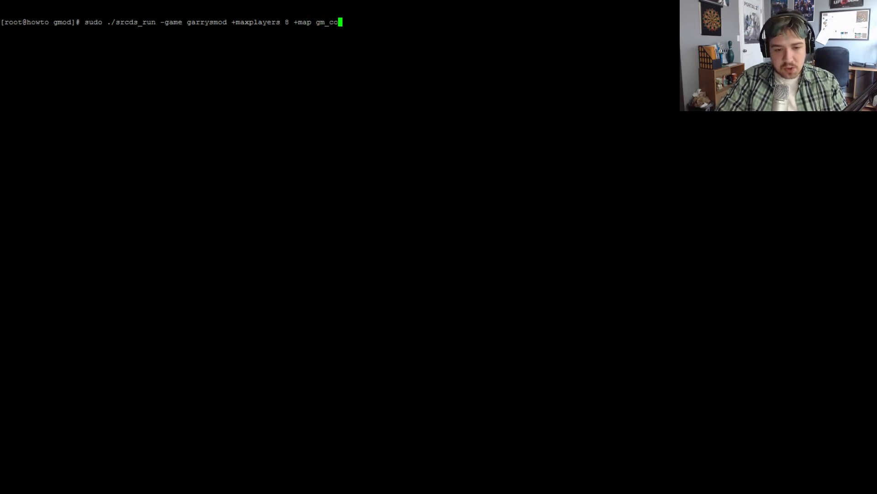
{"action": "type", "text": "nstruct"}
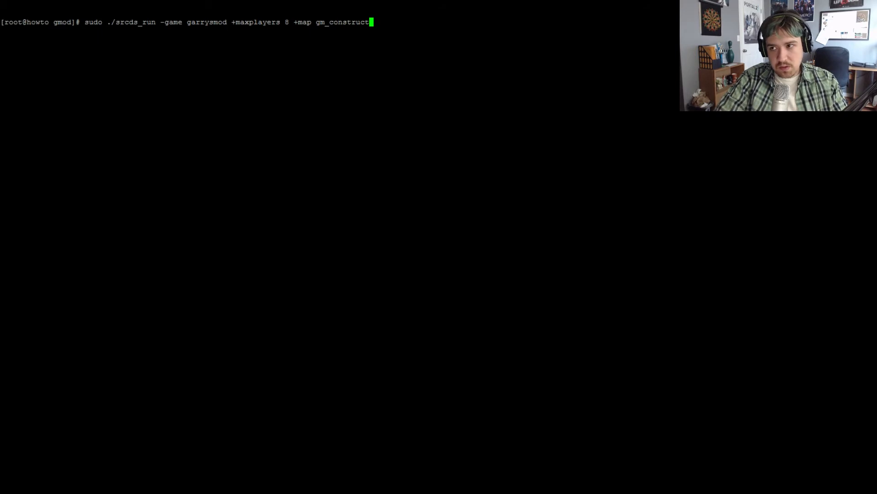
{"action": "key", "text": "Return"}
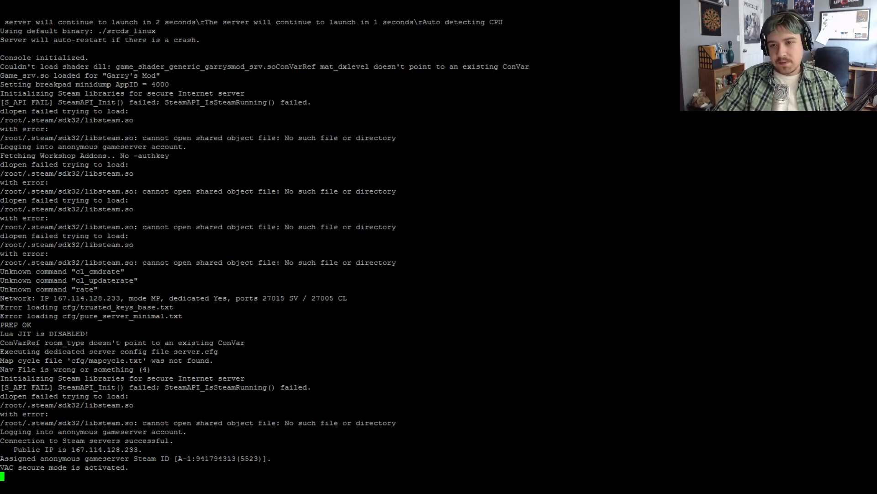
Detach from the Gmod screen session with Ctrl+A, D, leaving the server running.
{"action": "key", "text": "Return"}
{"action": "key", "text": "ctrl+a"}
{"action": "key", "text": "d"}
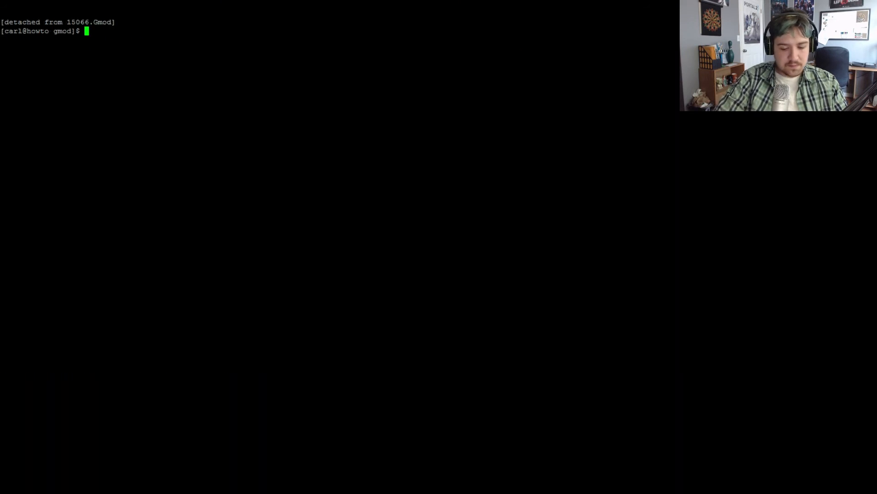
{"action": "key", "text": "Return"}
{"action": "key", "text": "Return"}
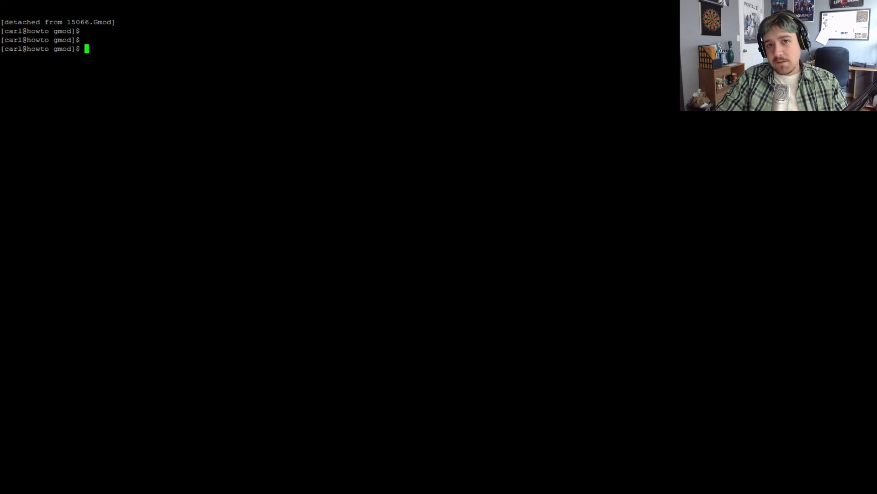
{"action": "type", "text": "su"}
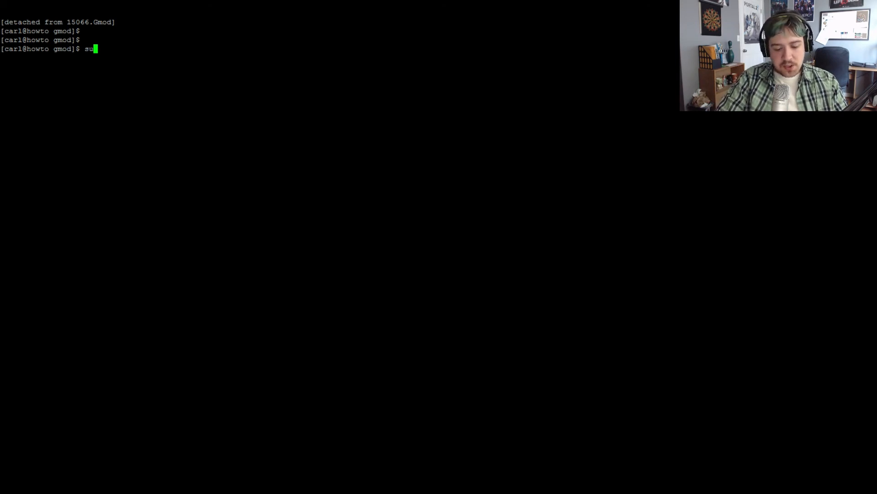
{"action": "type", "text": "do screen "}
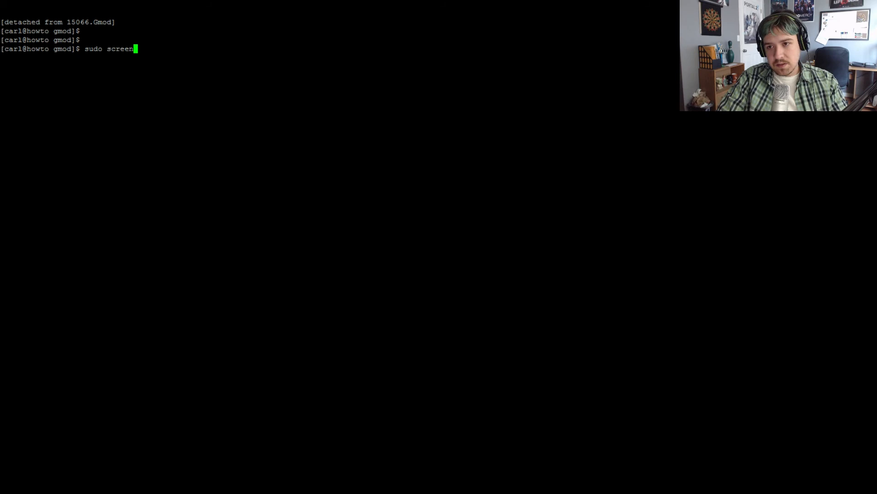
{"action": "type", "text": "-r "}
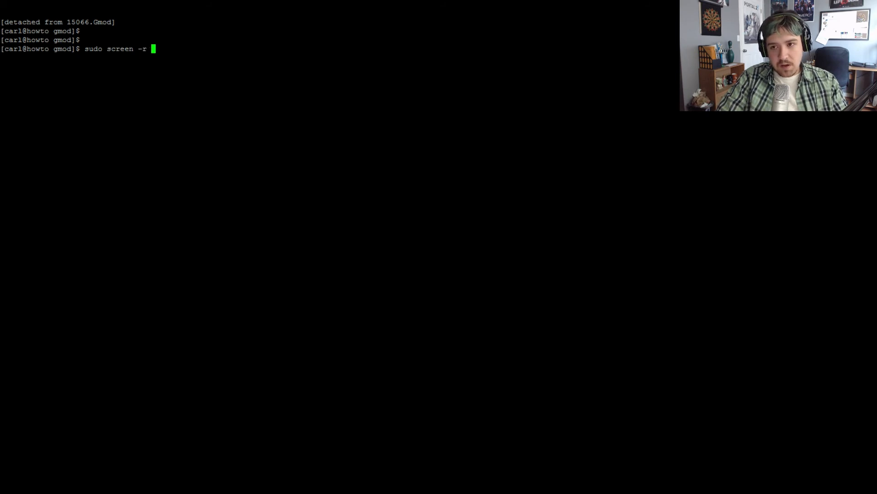
{"action": "type", "text": "Gmod"}
Reattach via sudo screen -r Gmod to check the console, then detach again.
{"action": "key", "text": "Return"}
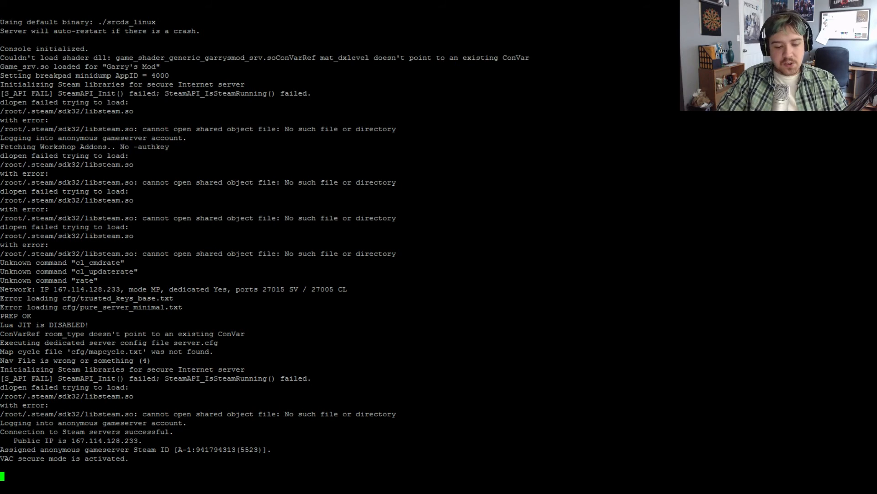
{"action": "key", "text": "ctrl+a"}
{"action": "key", "text": "d"}
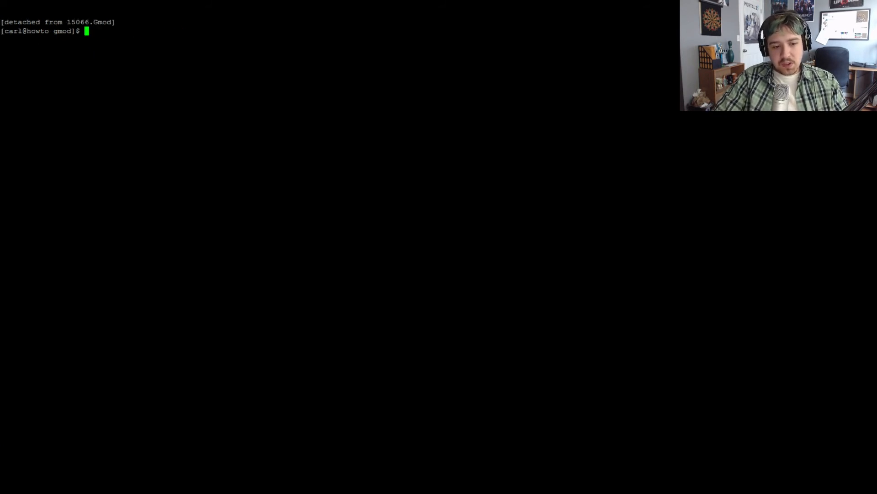